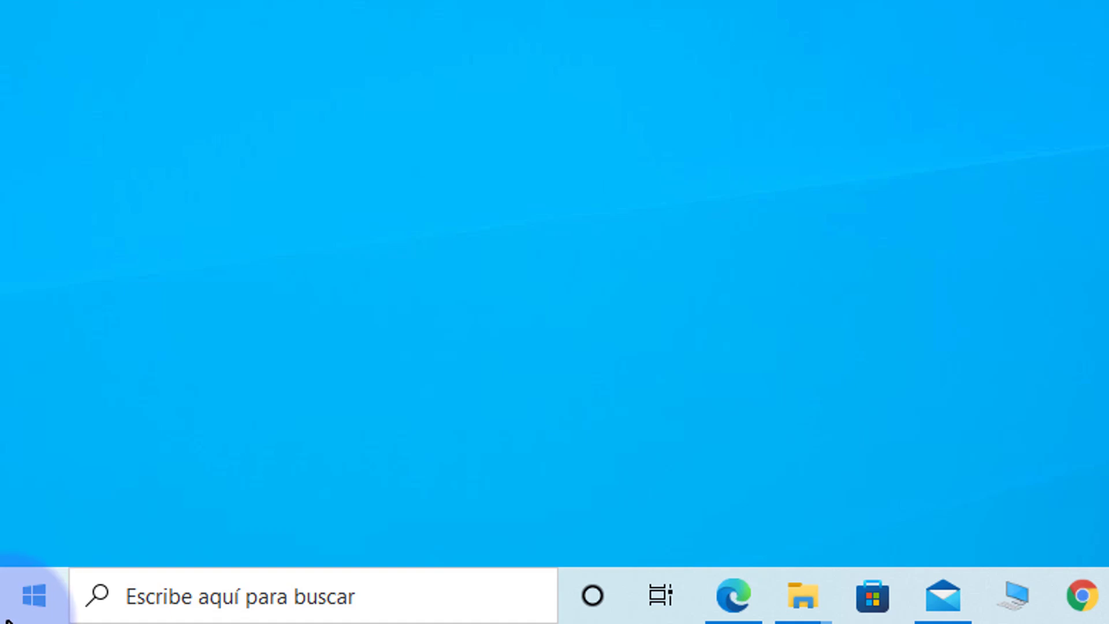
# Step: Open Disk Management and select the unallocated space on Disco 2
pyautogui.rightClick(9, 573)
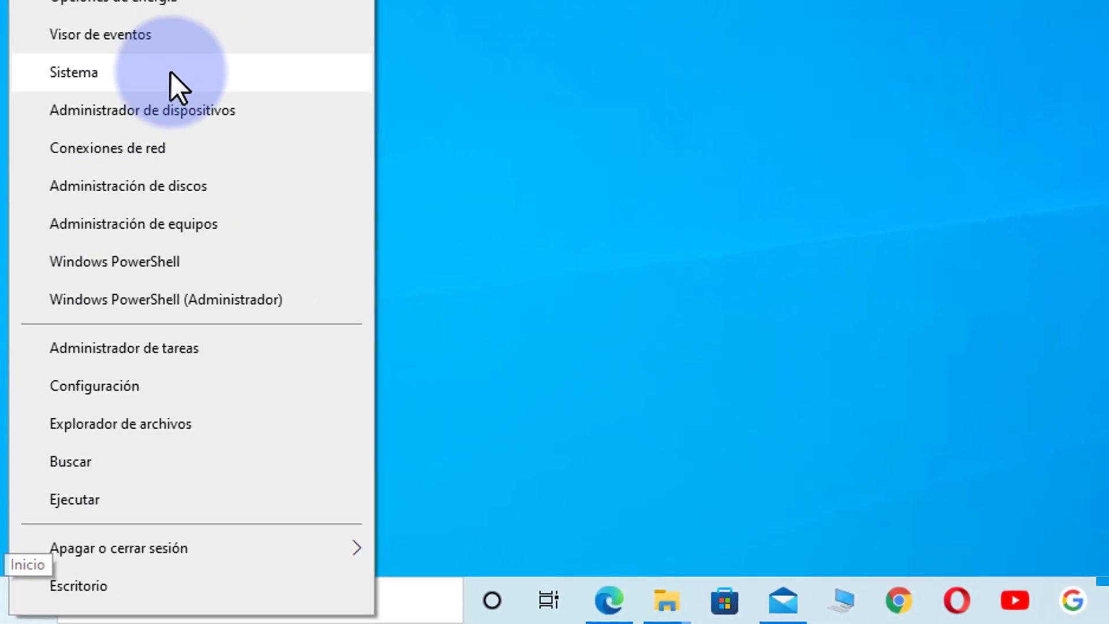
pyautogui.click(188, 114)
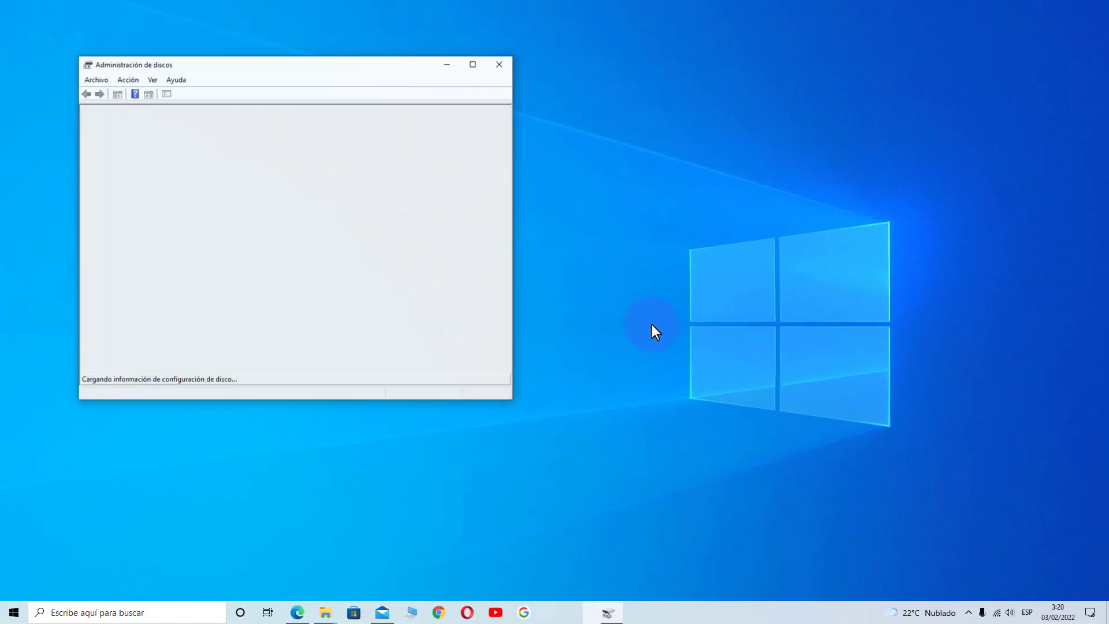
pyautogui.moveTo(399, 67); pyautogui.dragTo(468, 67)
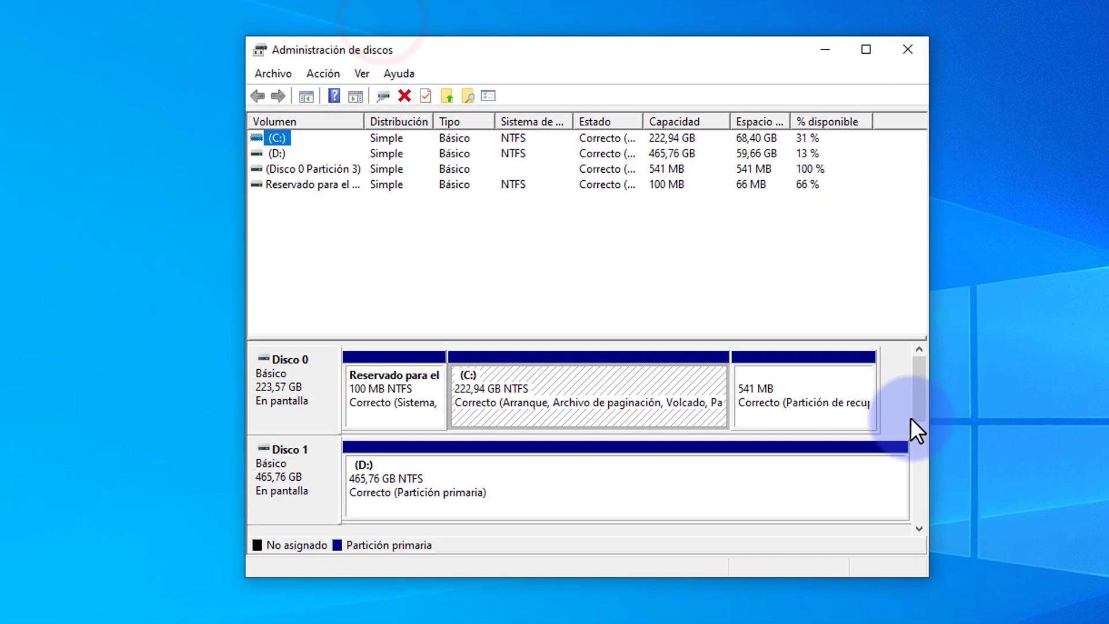
pyautogui.moveTo(918, 424); pyautogui.dragTo(917, 458)
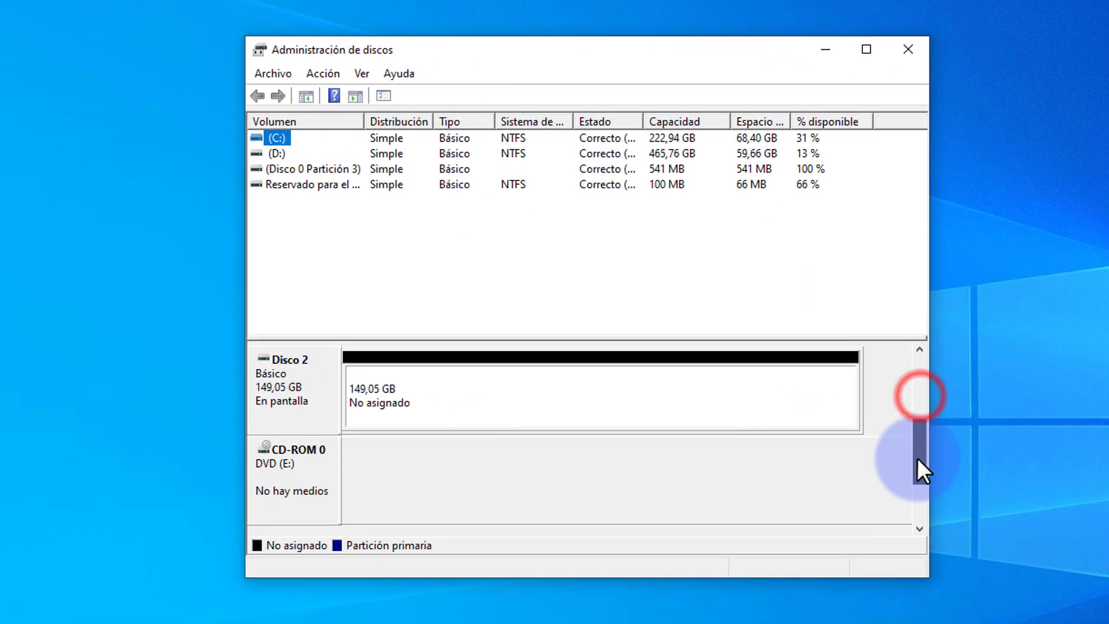
pyautogui.click(407, 386)
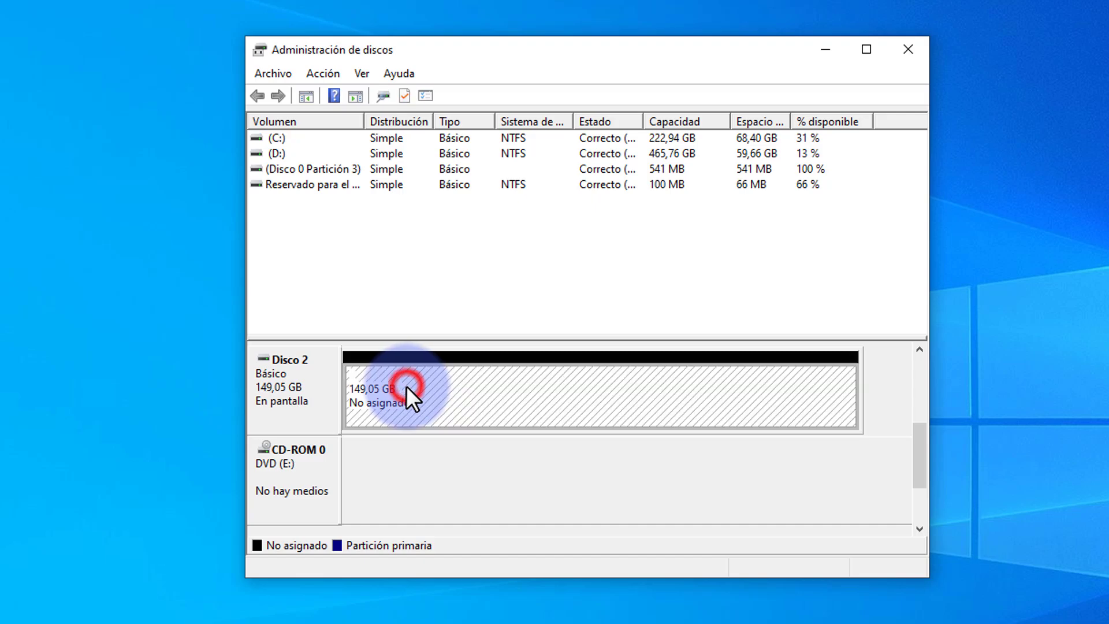
pyautogui.click(306, 395)
pyautogui.click(449, 389)
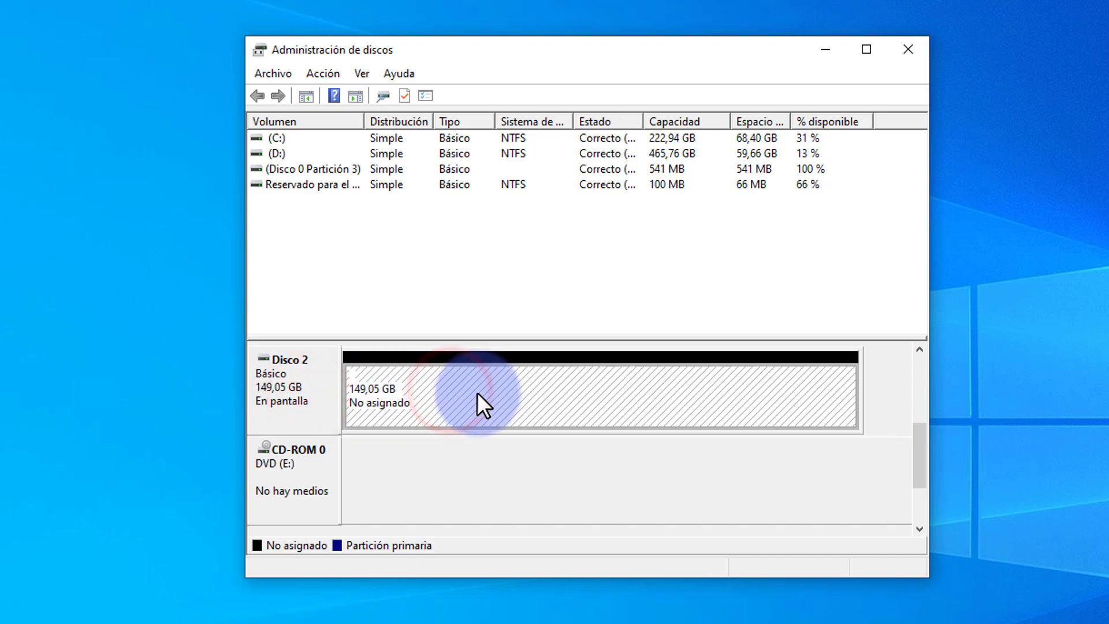
# Step: Create a simple volume of 152625 MB in Disco 2's unallocated space, assigning drive letter F and keeping the default format options
pyautogui.rightClick(470, 396)
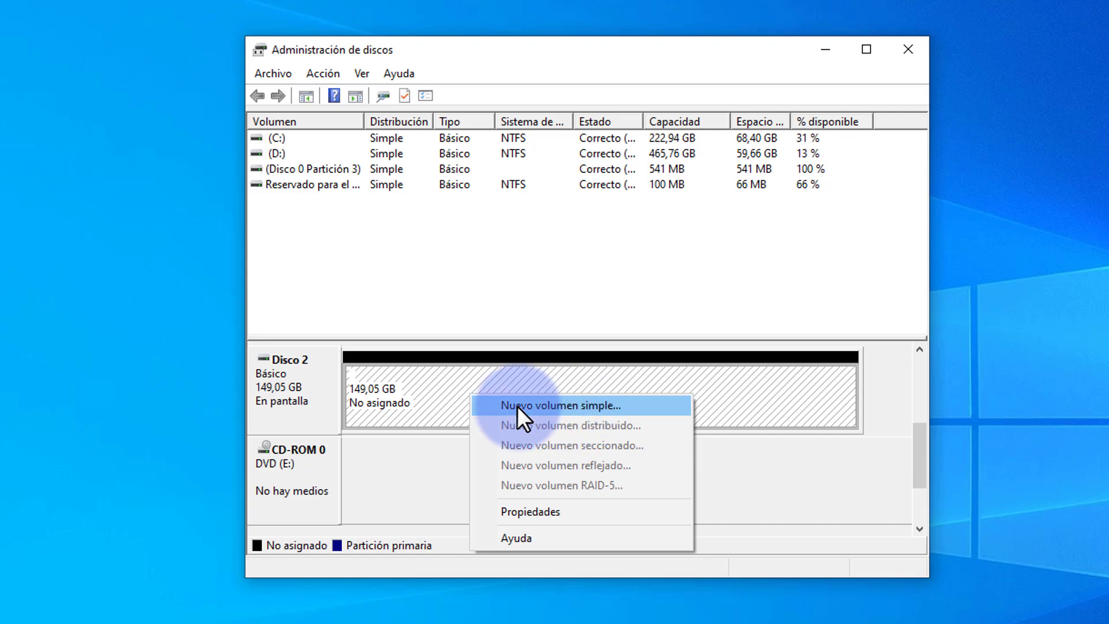
pyautogui.click(598, 407)
pyautogui.click(598, 463)
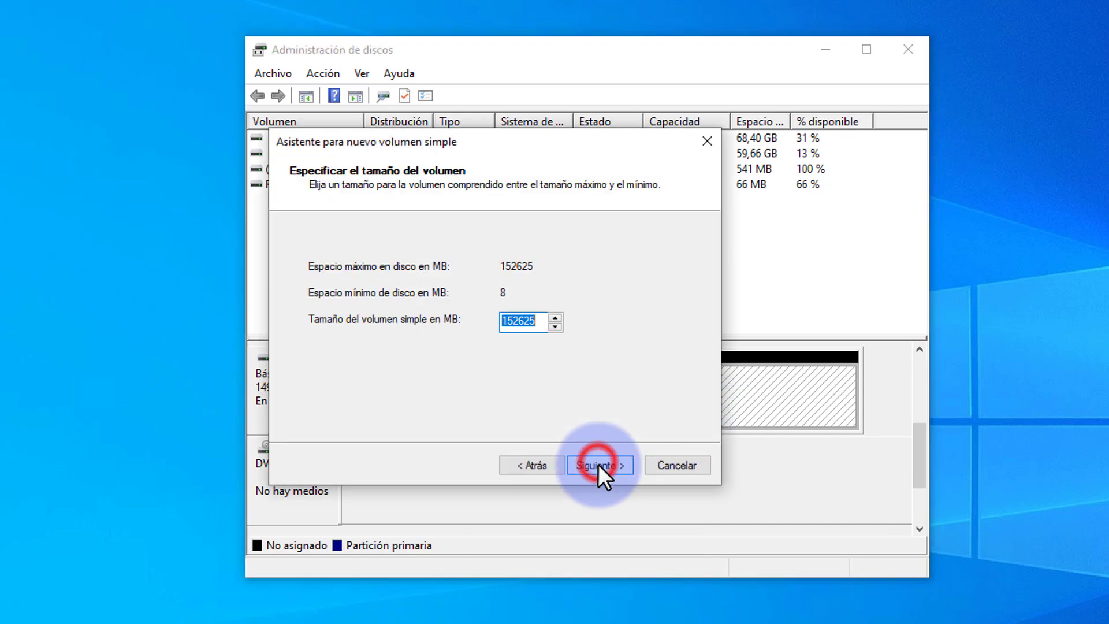
pyautogui.click(598, 464)
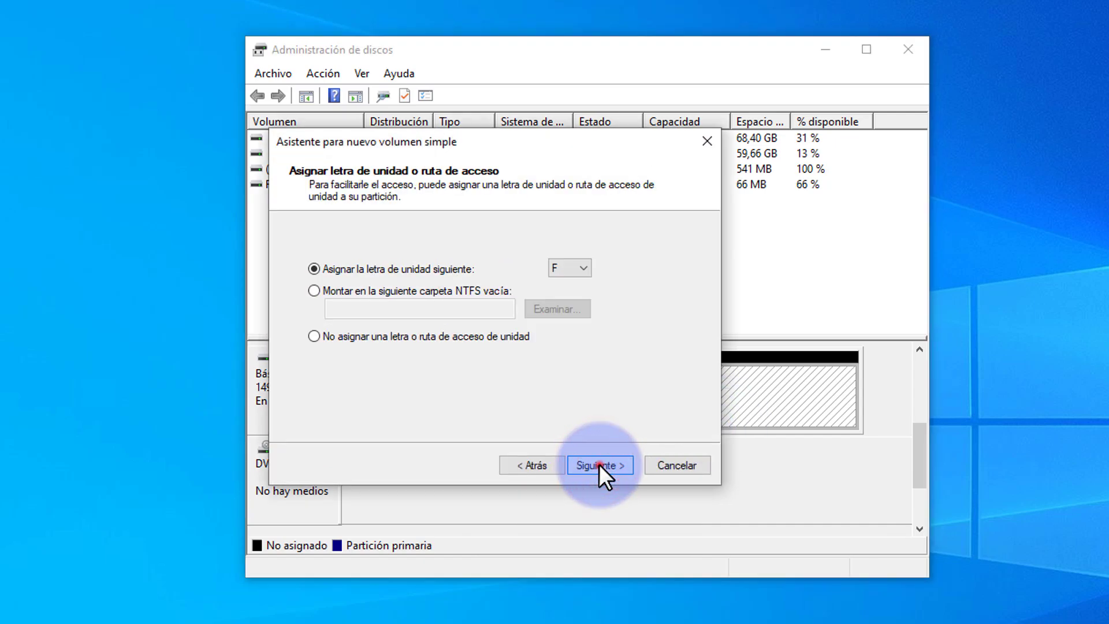
pyautogui.click(599, 464)
pyautogui.click(599, 465)
pyautogui.click(599, 464)
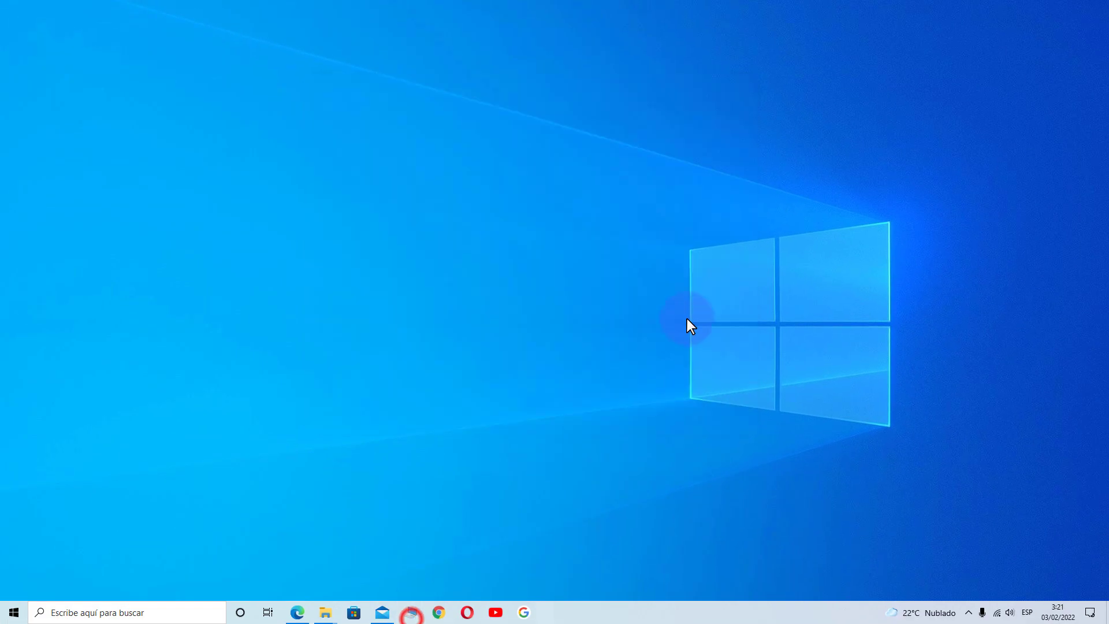
# Step: Open This PC in File Explorer, check the contents of Nuevo vol (F:), and return to the drive list
pyautogui.press('super+e')
pyautogui.click(692, 322)
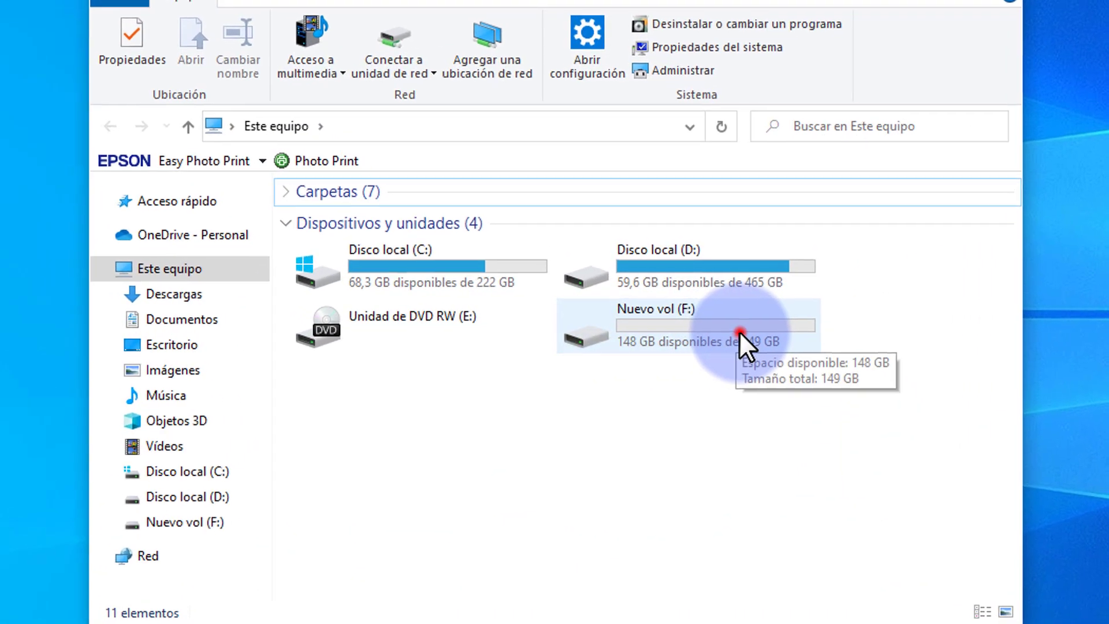
pyautogui.click(696, 336)
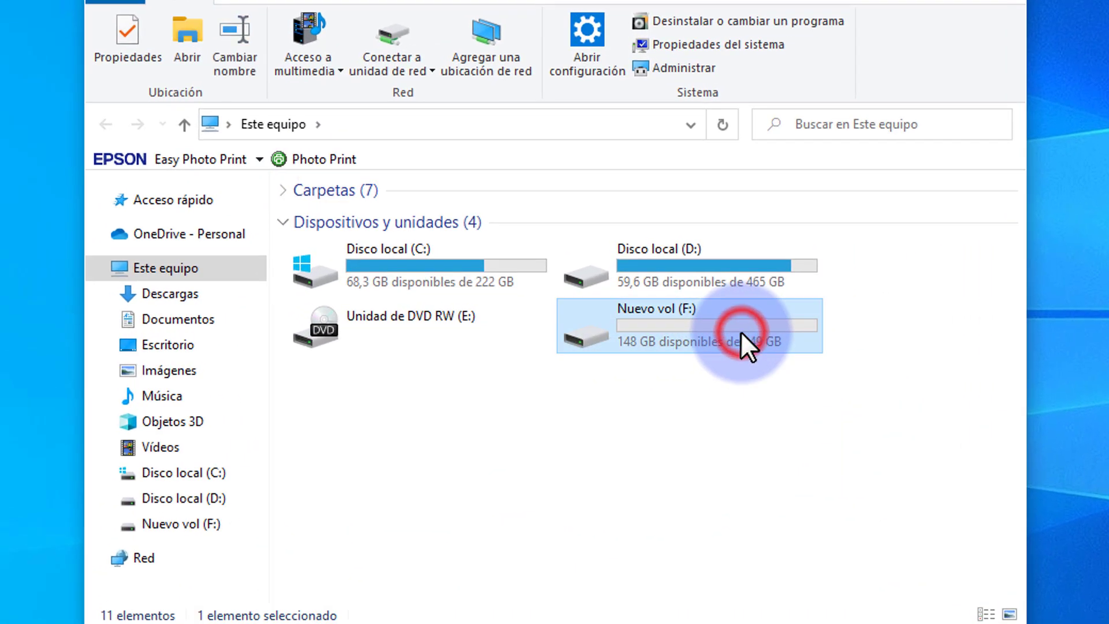
pyautogui.click(921, 315)
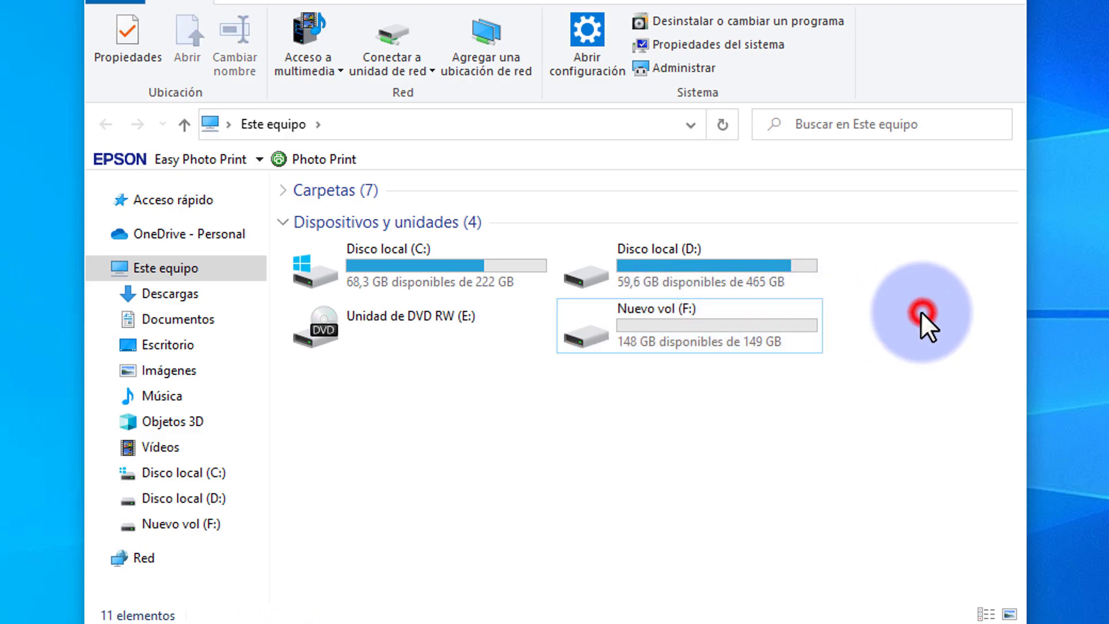
pyautogui.click(652, 407)
pyautogui.click(669, 325)
pyautogui.doubleClick(661, 325)
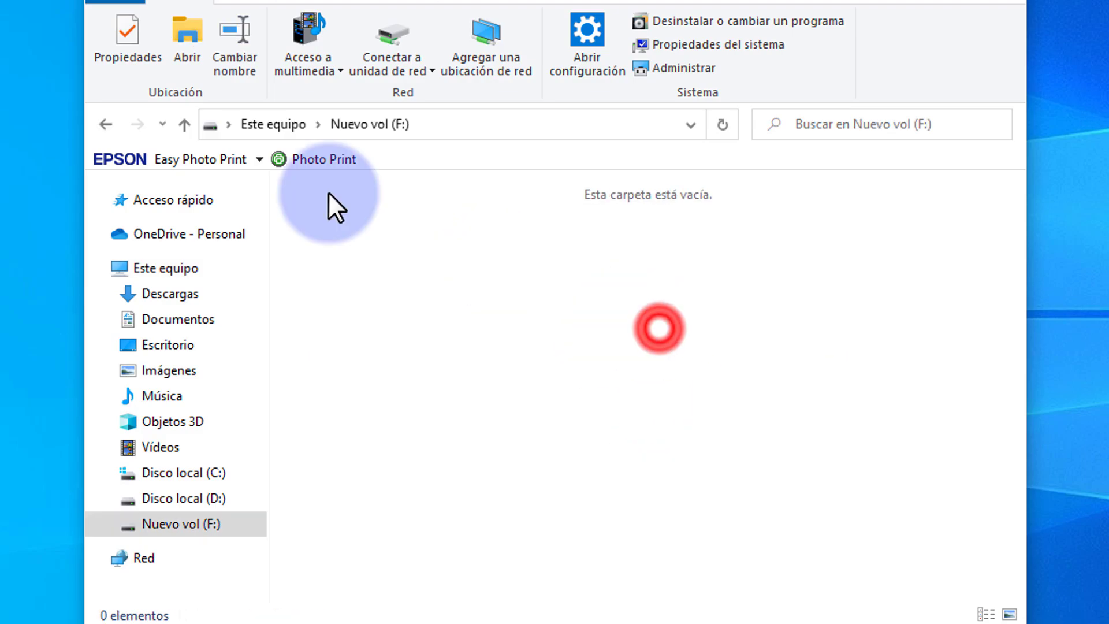
pyautogui.click(112, 126)
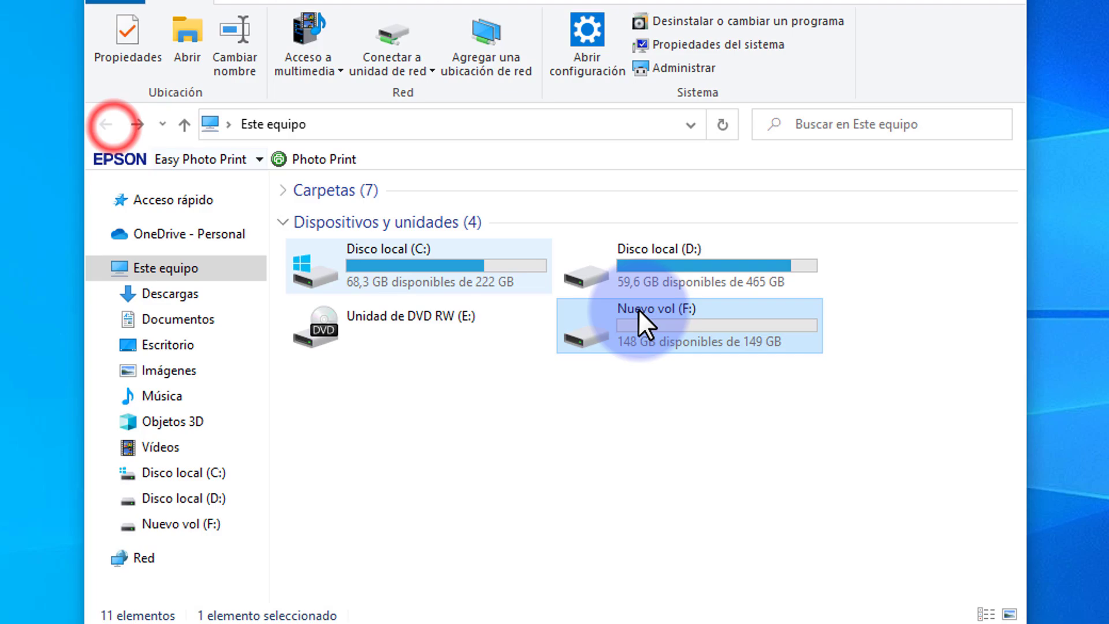
# Step: Check the contents of Nuevo vol (F:) twice more, then close the File Explorer window
pyautogui.click(663, 411)
pyautogui.doubleClick(736, 320)
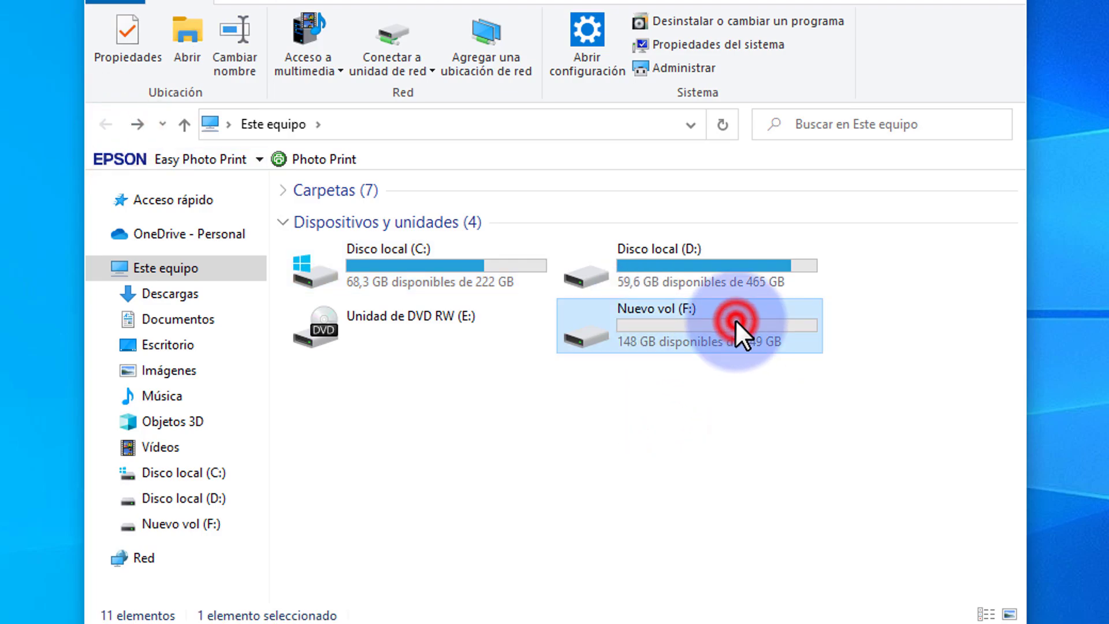
pyautogui.click(105, 124)
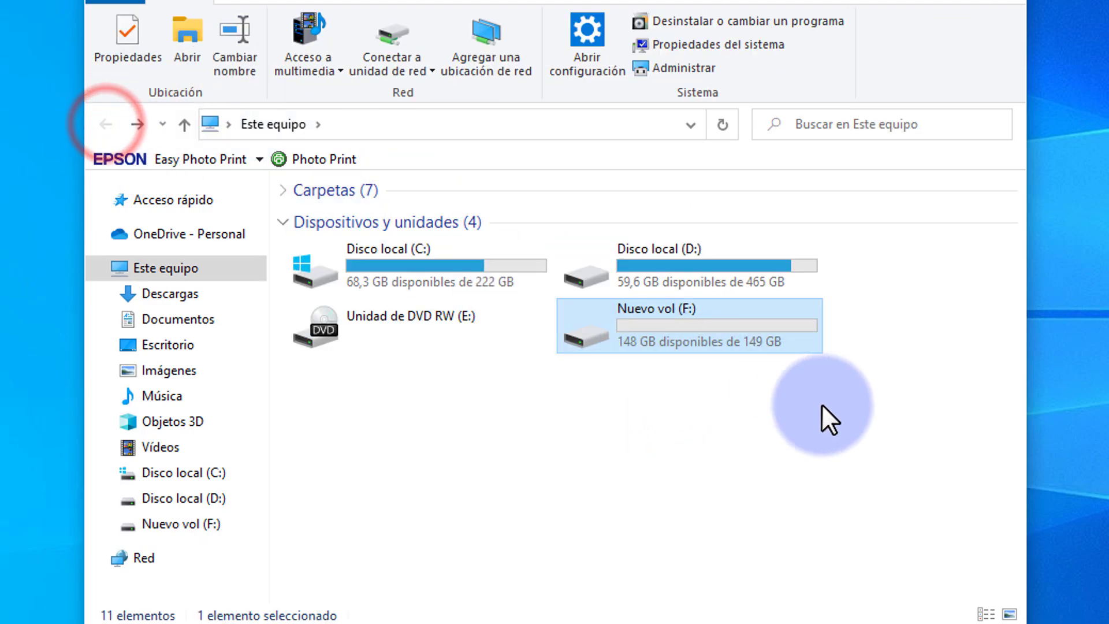
pyautogui.click(780, 424)
pyautogui.doubleClick(753, 334)
pyautogui.click(104, 124)
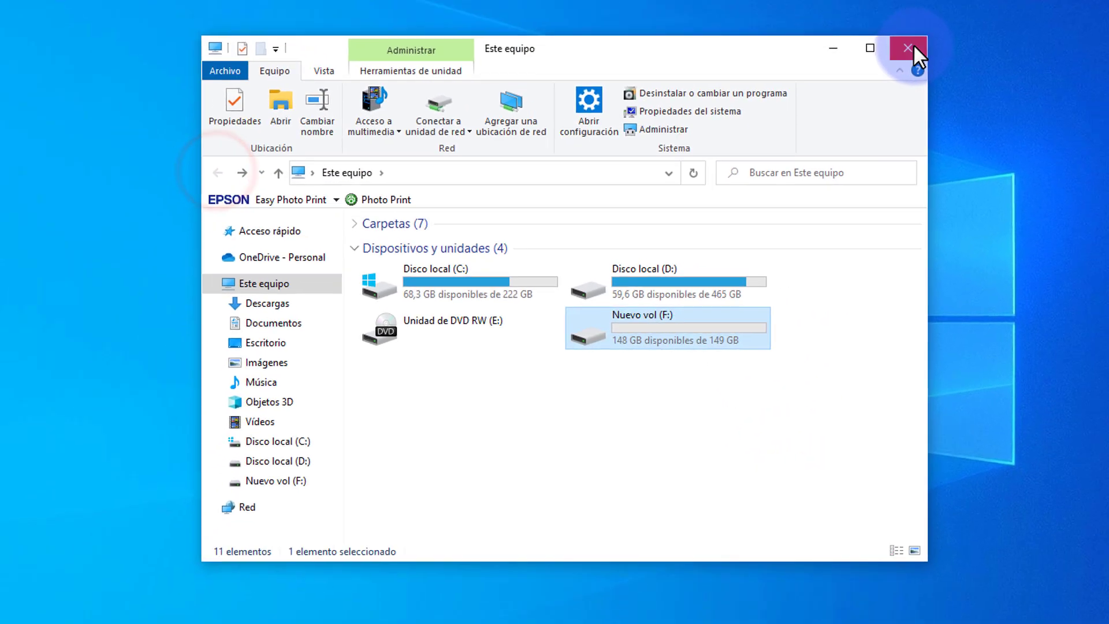
pyautogui.click(912, 47)
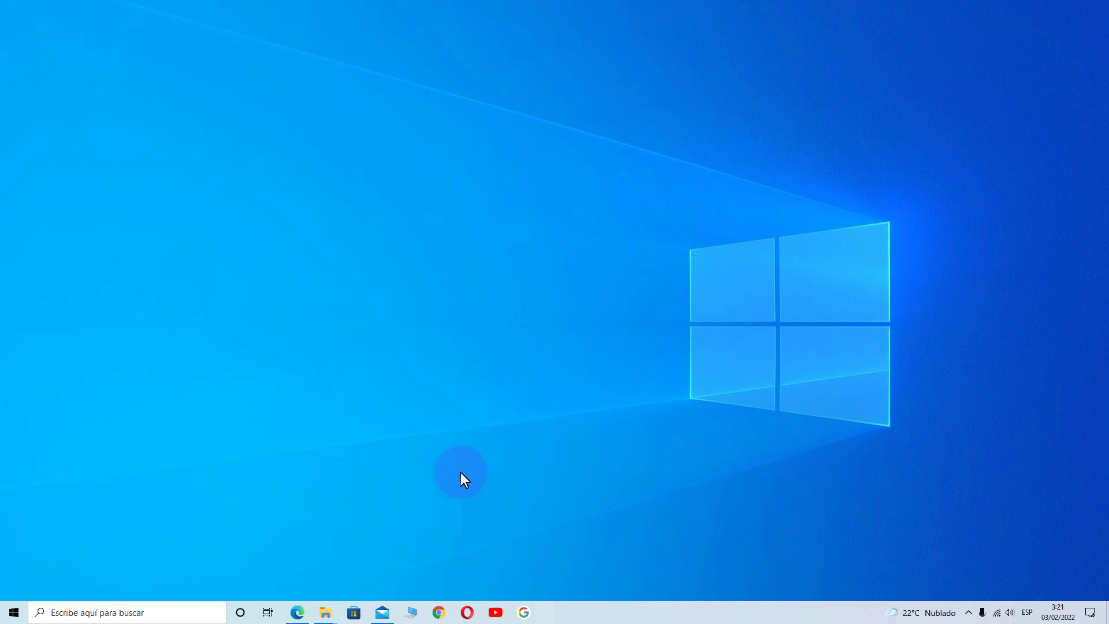
# Step: Launch Tenorshare 4DDiG from its shortcut in the Tenorshare 4DDig folder and choose Nuevo vol (F:) as the location to recover
pyautogui.click(328, 613)
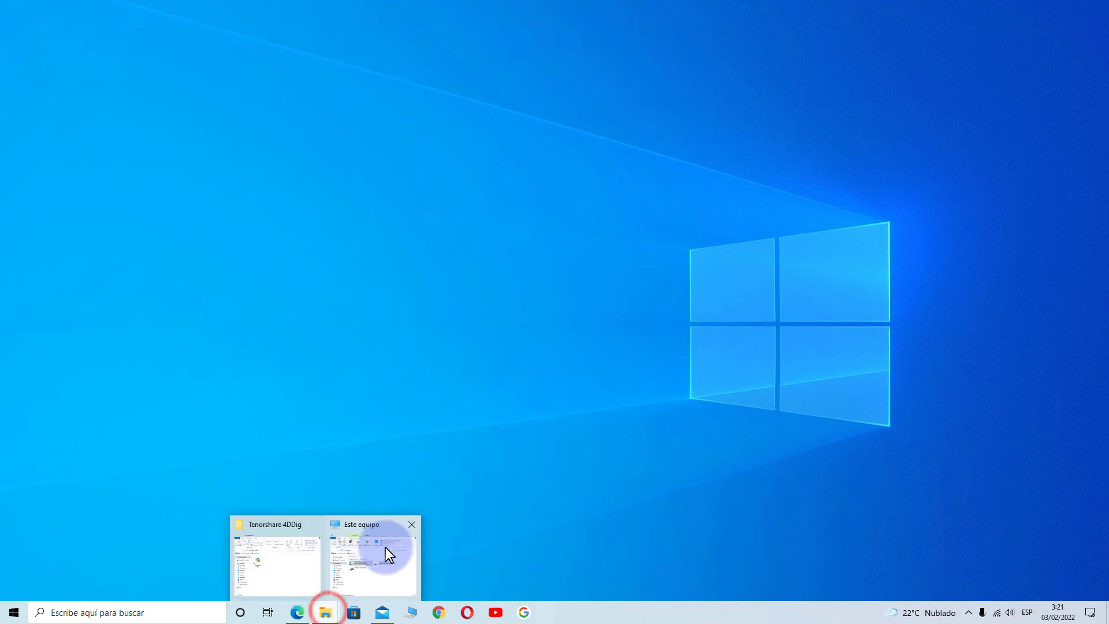
pyautogui.click(282, 562)
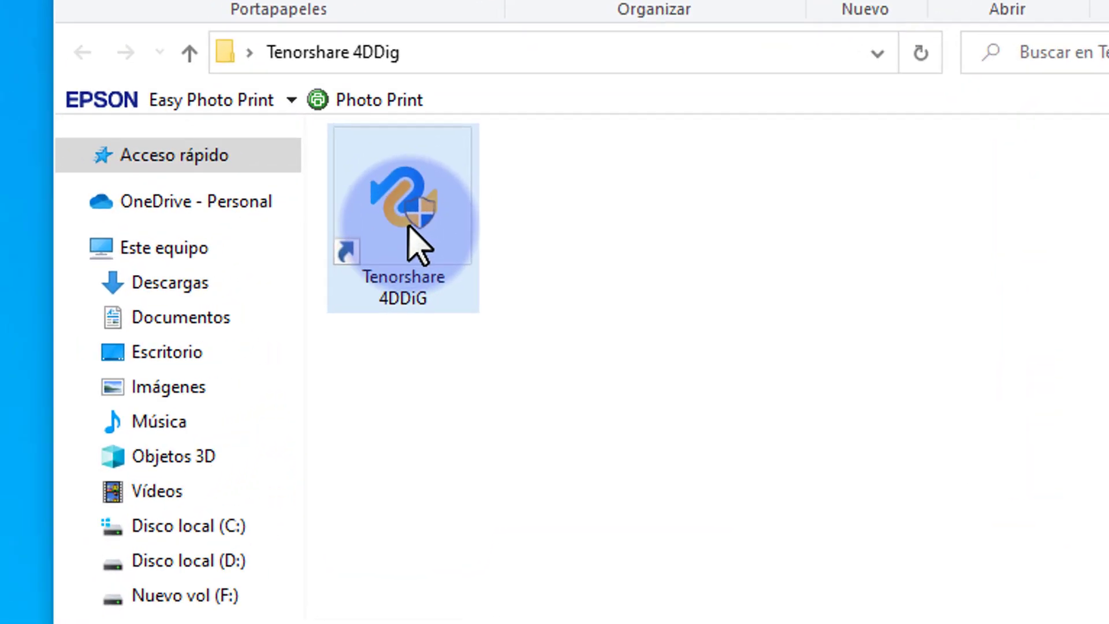
pyautogui.click(421, 260)
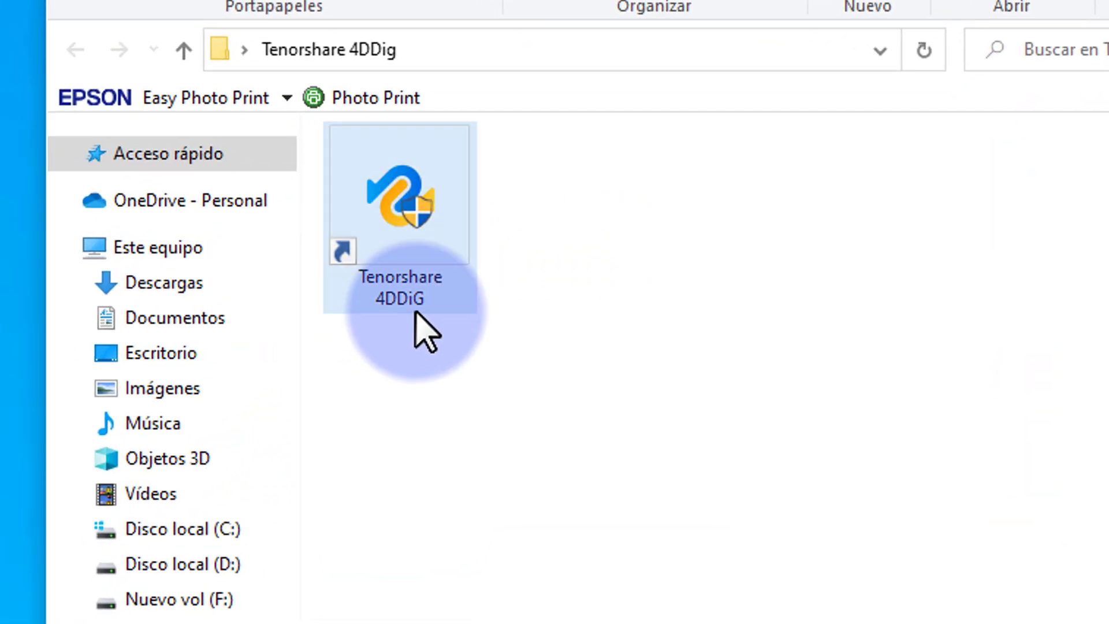
pyautogui.doubleClick(411, 273)
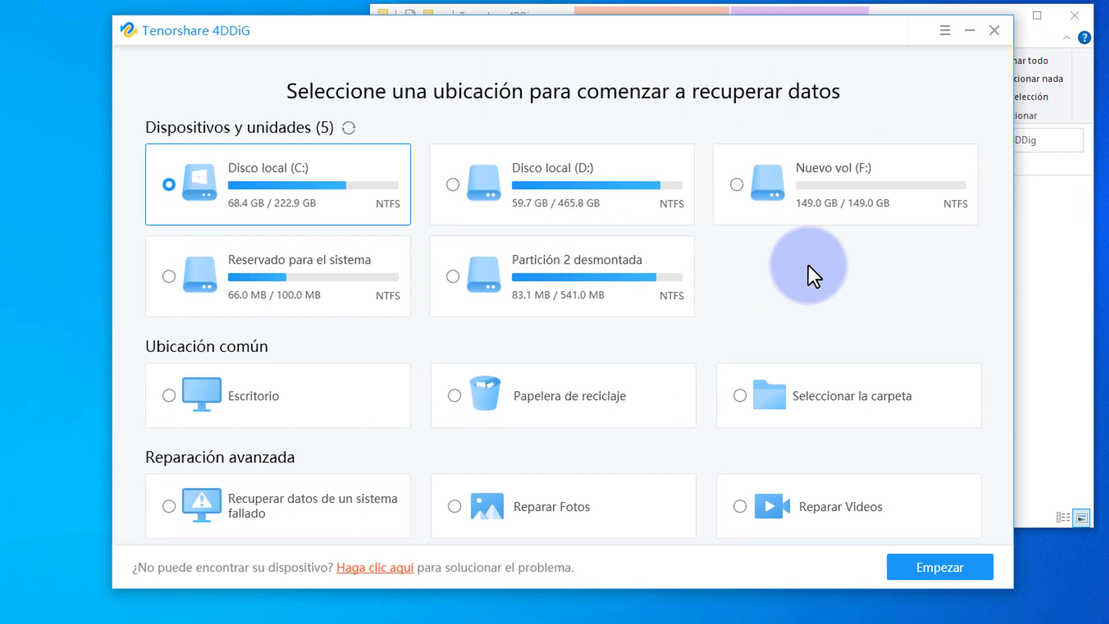
pyautogui.click(852, 174)
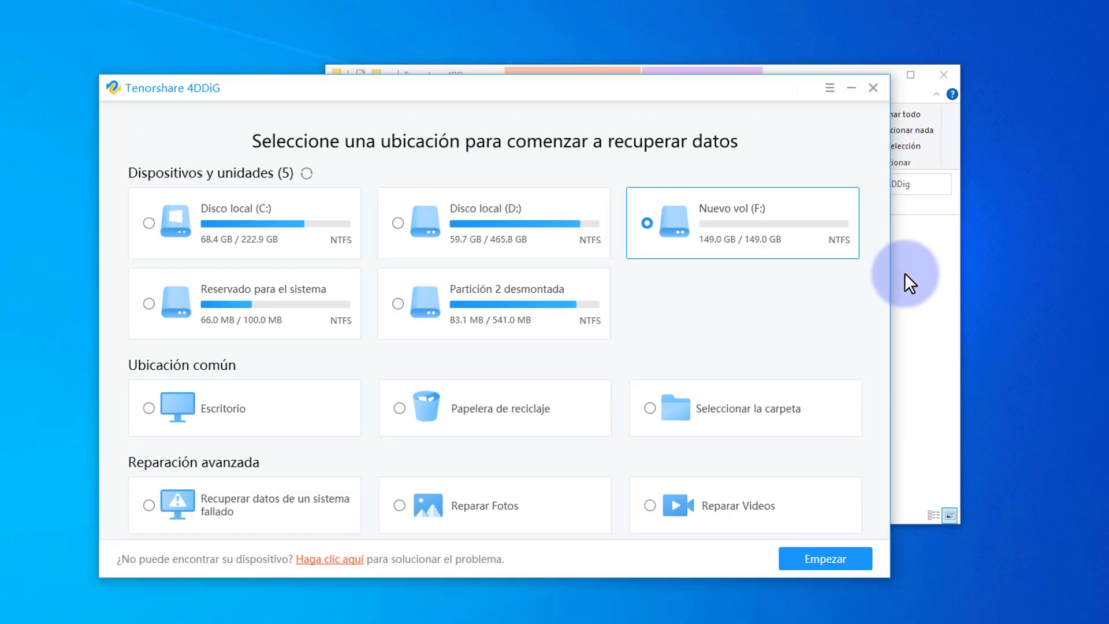
# Step: Compare the chosen location with Nuevo vol (F:) in This PC, then close both File Explorer windows
pyautogui.click(905, 273)
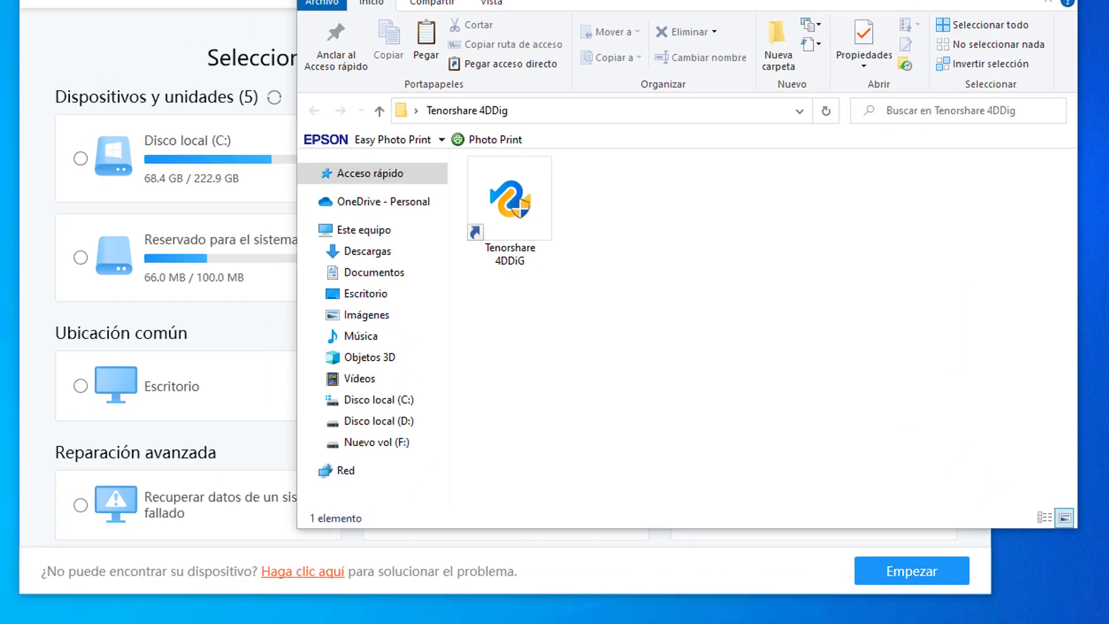
pyautogui.click(389, 557)
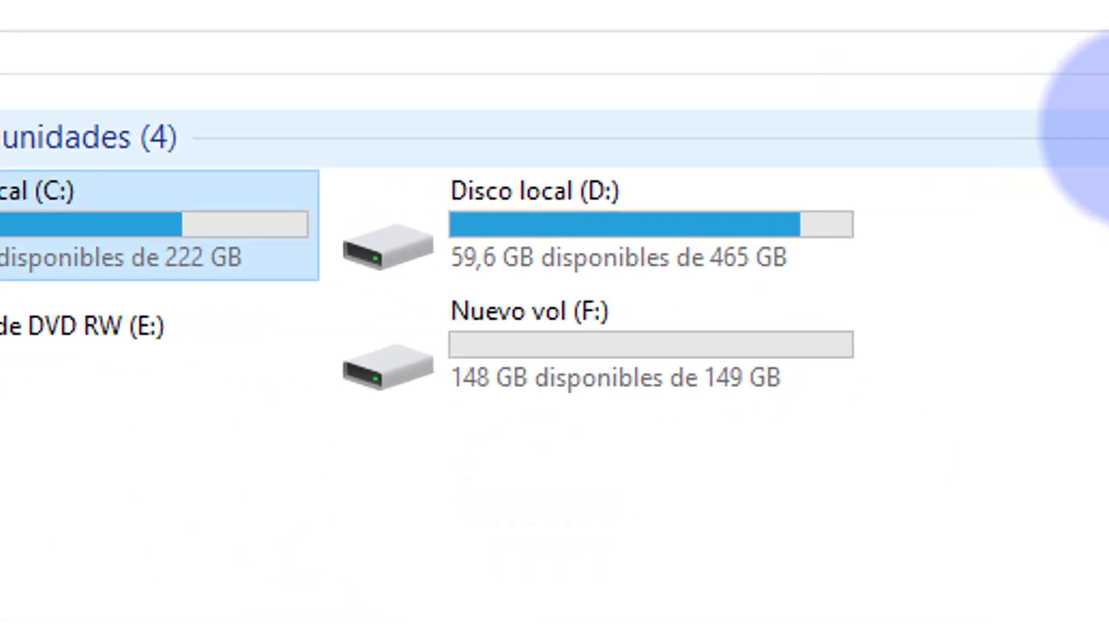
pyautogui.click(562, 346)
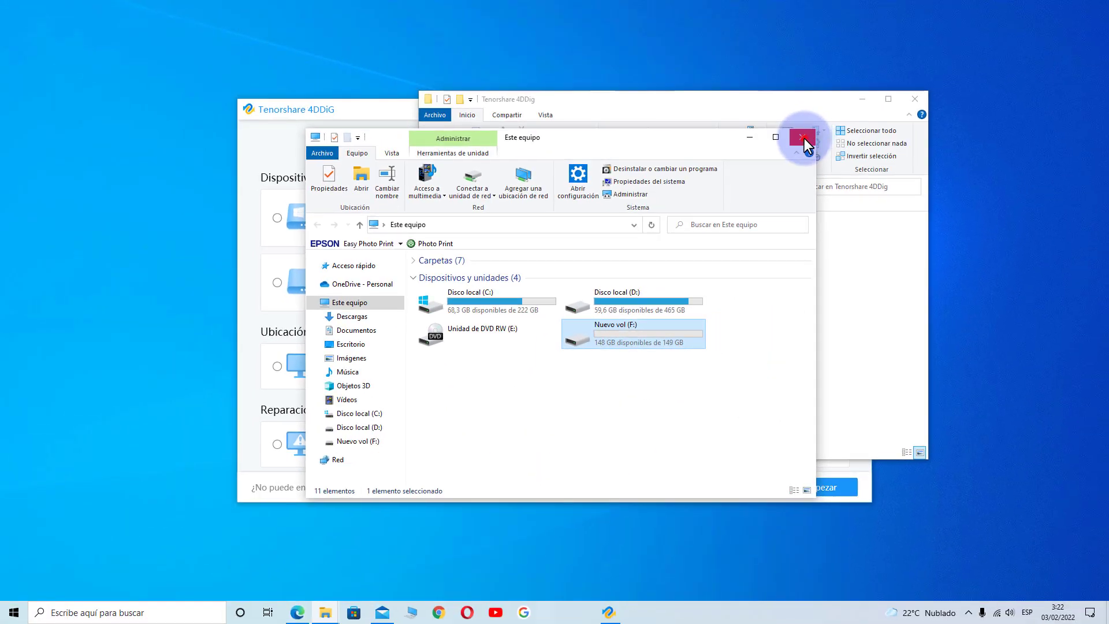
pyautogui.click(803, 122)
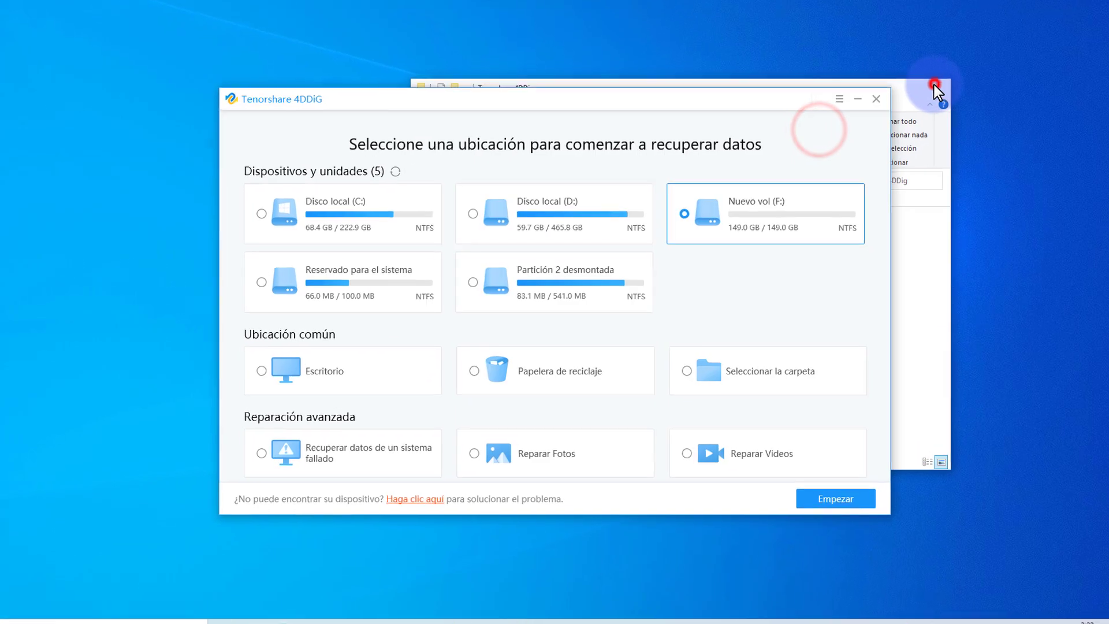
pyautogui.click(934, 85)
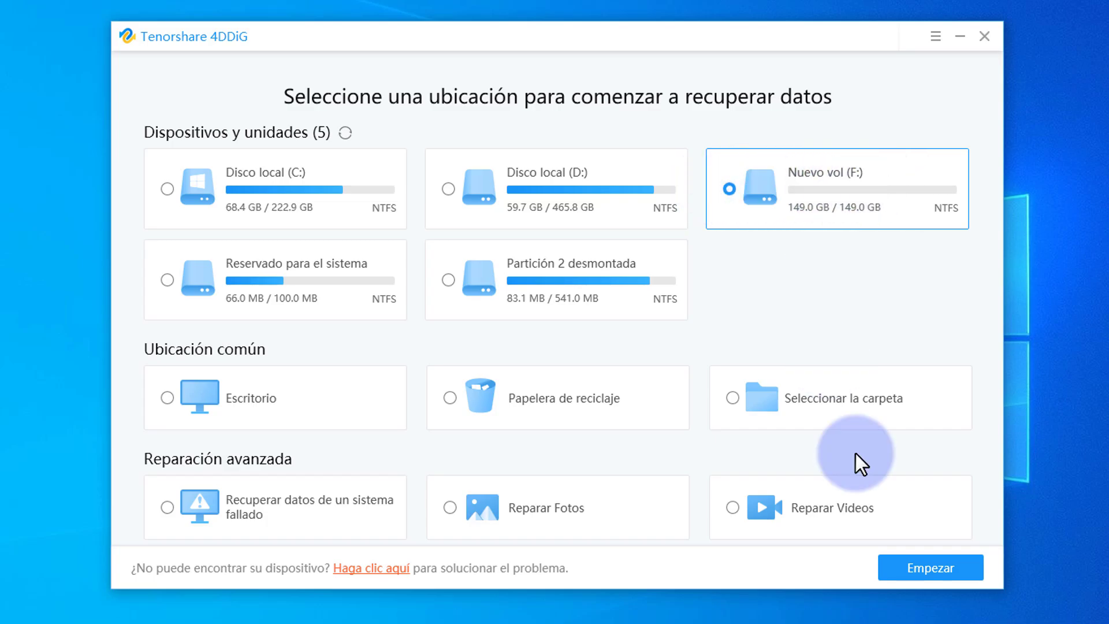
# Step: Start a recovery scan of Nuevo vol (F:) with all file types selected
pyautogui.click(937, 572)
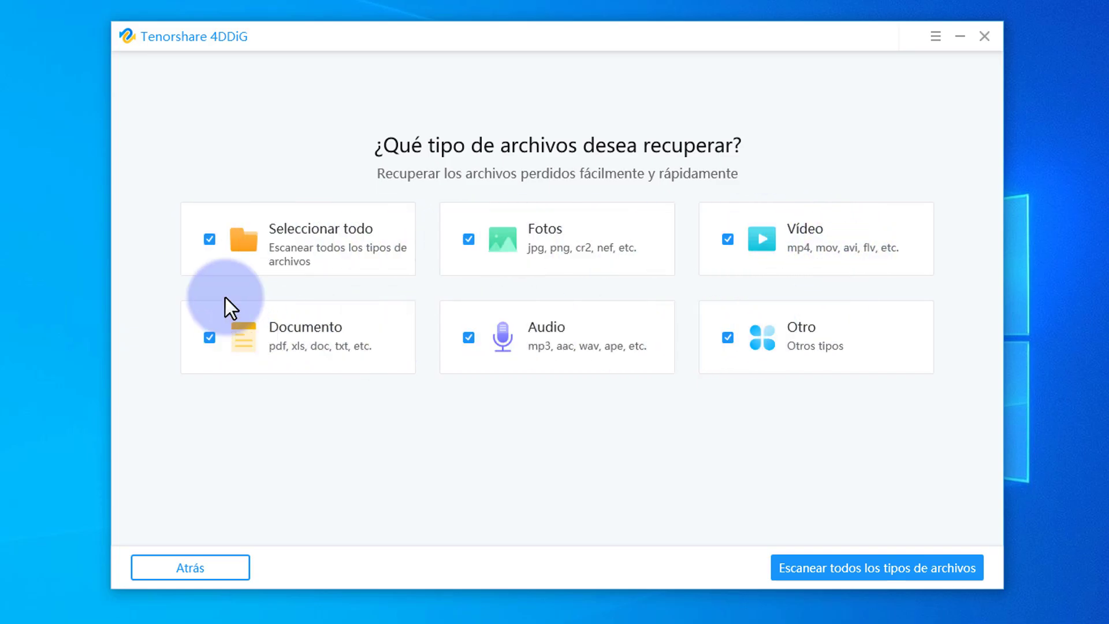
pyautogui.click(212, 239)
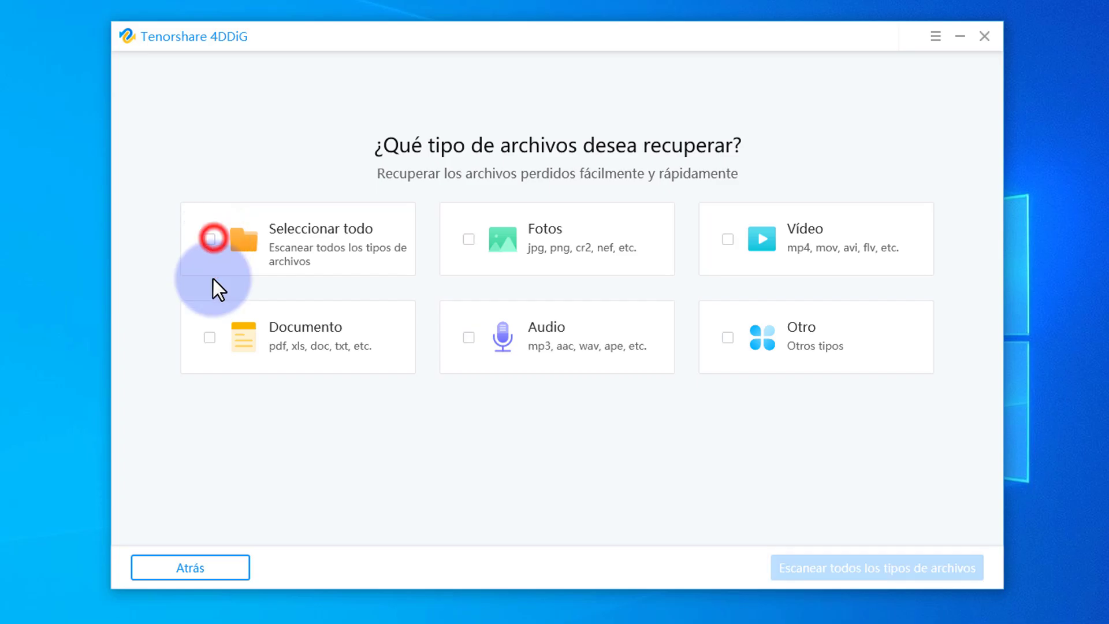
pyautogui.click(210, 239)
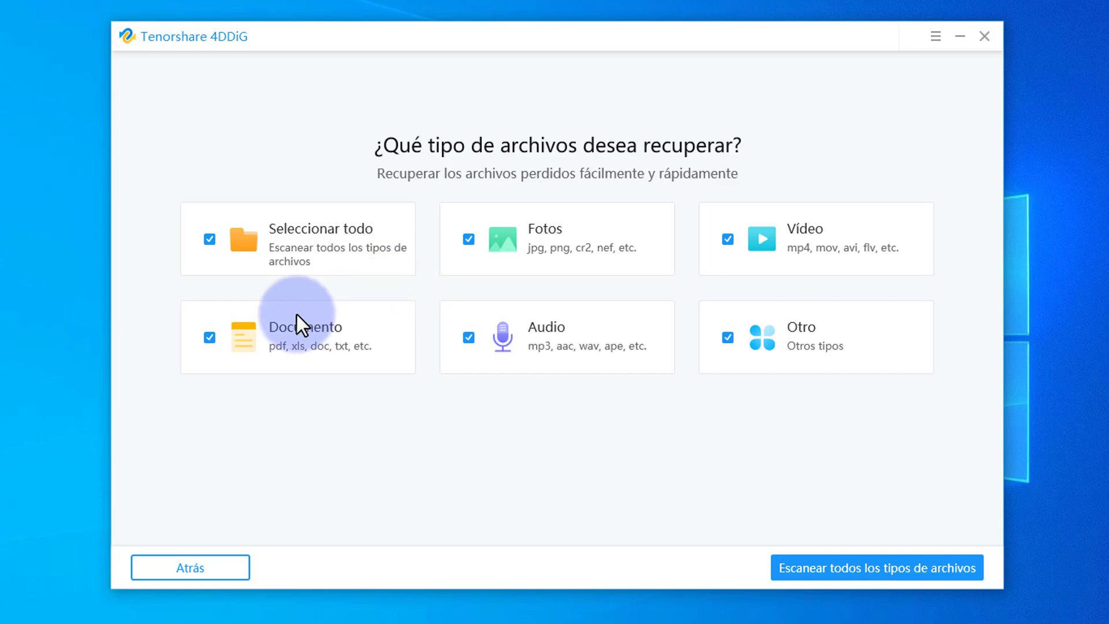
pyautogui.click(878, 563)
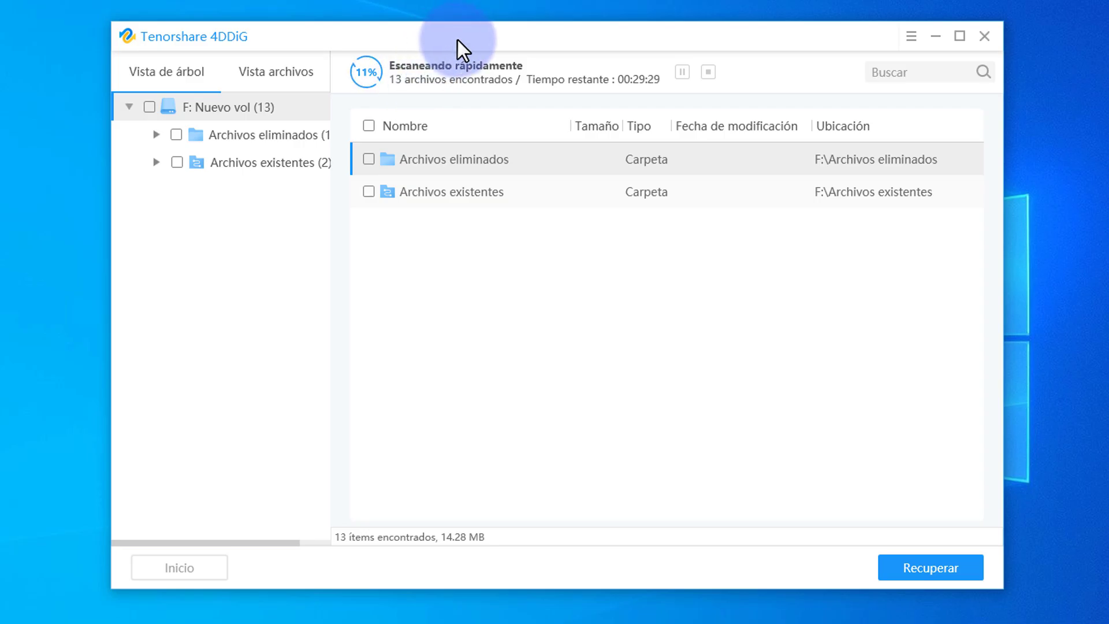
# Step: Open Archivos eliminados and its DISCO 150 GB folder, and look through the deleted folders and files listed there
pyautogui.doubleClick(457, 160)
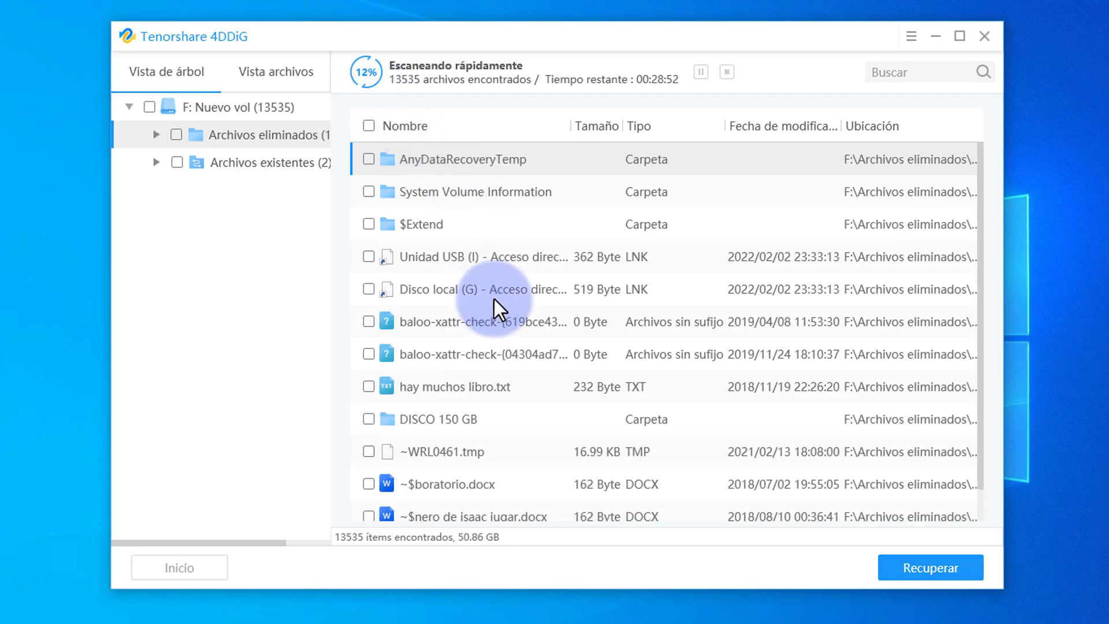
pyautogui.scroll(-1, 511, 361)
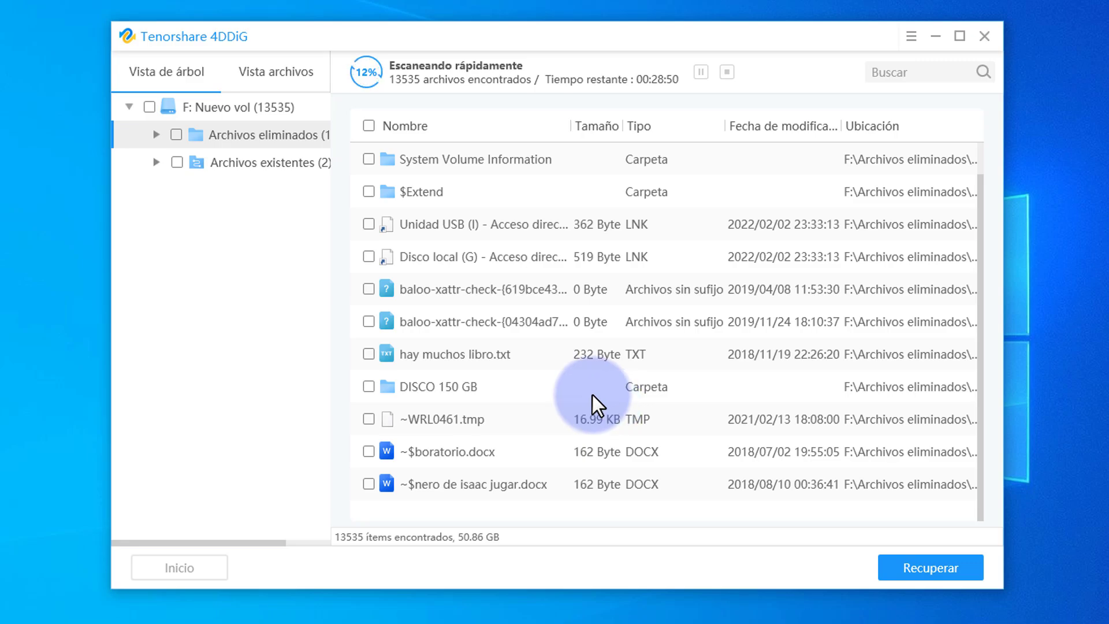
pyautogui.doubleClick(446, 384)
pyautogui.scroll(-1, 491, 262)
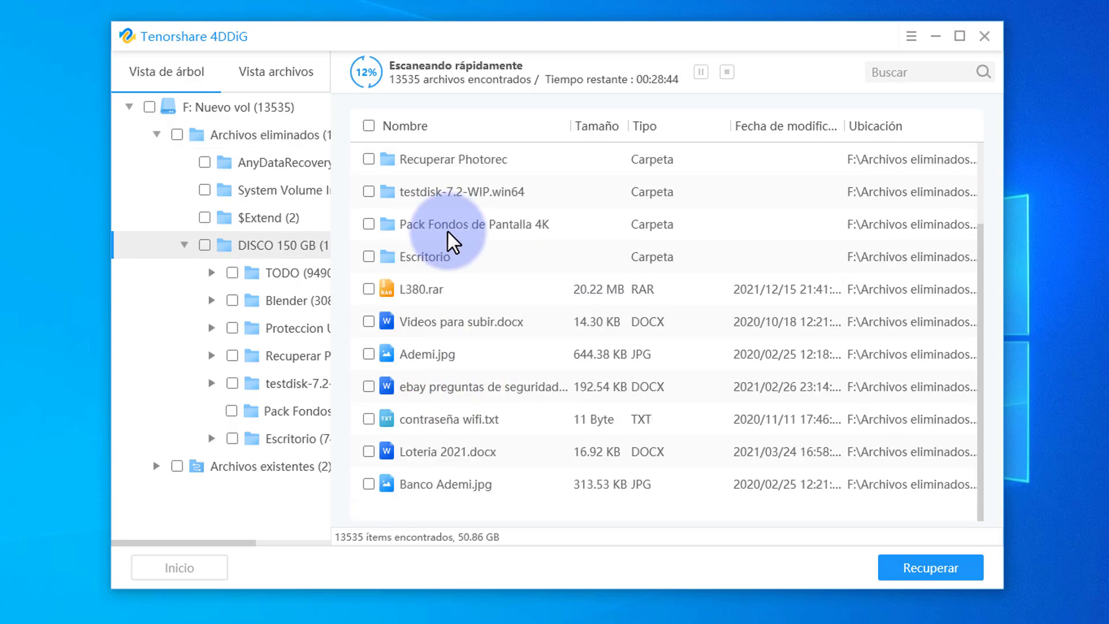
pyautogui.scroll(2, 470, 323)
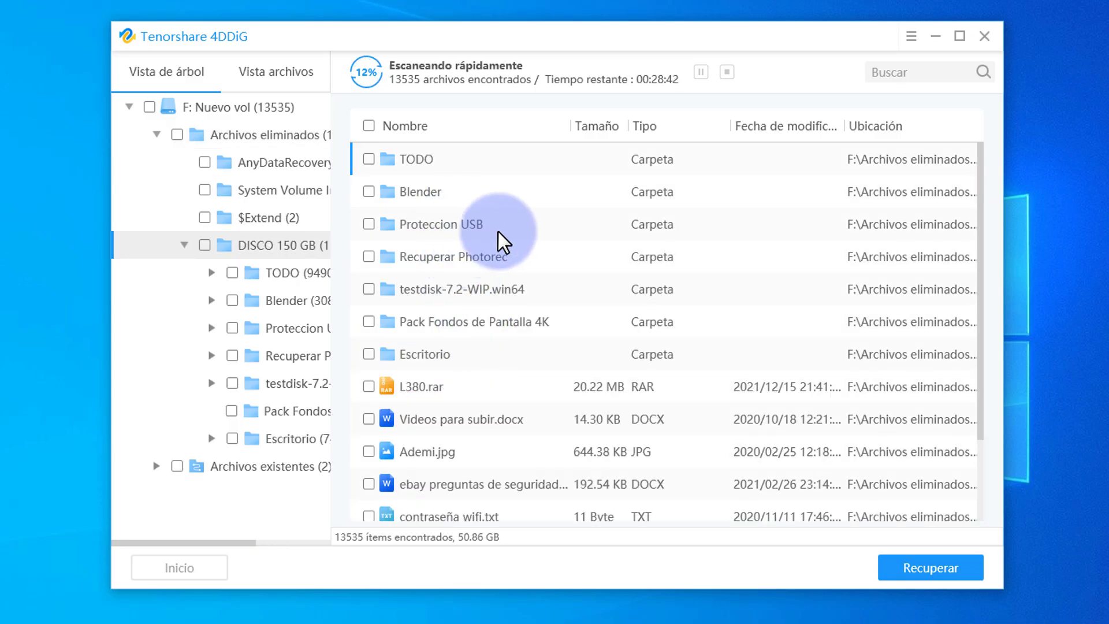
pyautogui.scroll(-2, 472, 315)
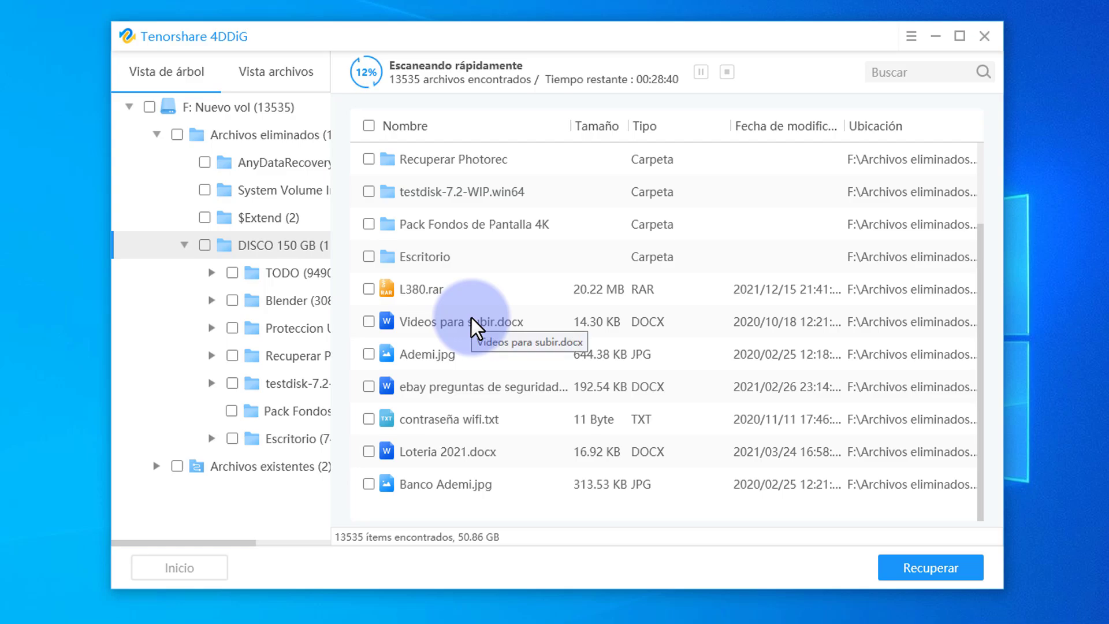
pyautogui.scroll(2, 471, 318)
# Step: Look through the images in Pack Fondos de Pantalla 4K and the MP3 files under Escritorio, then return to DISCO 150 GB
pyautogui.doubleClick(471, 322)
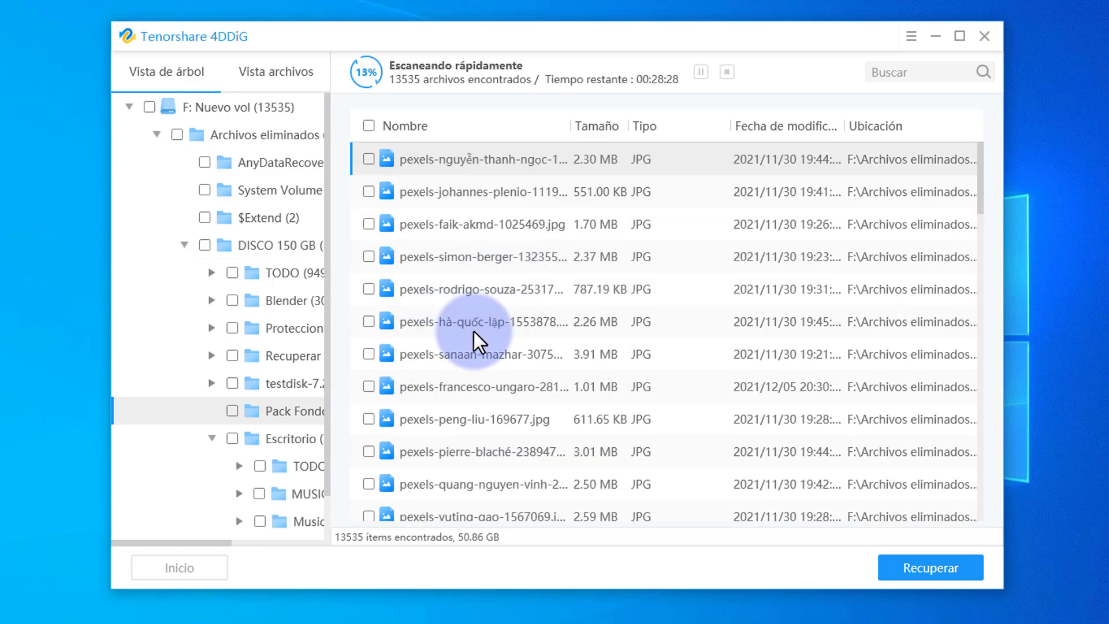
pyautogui.click(476, 321)
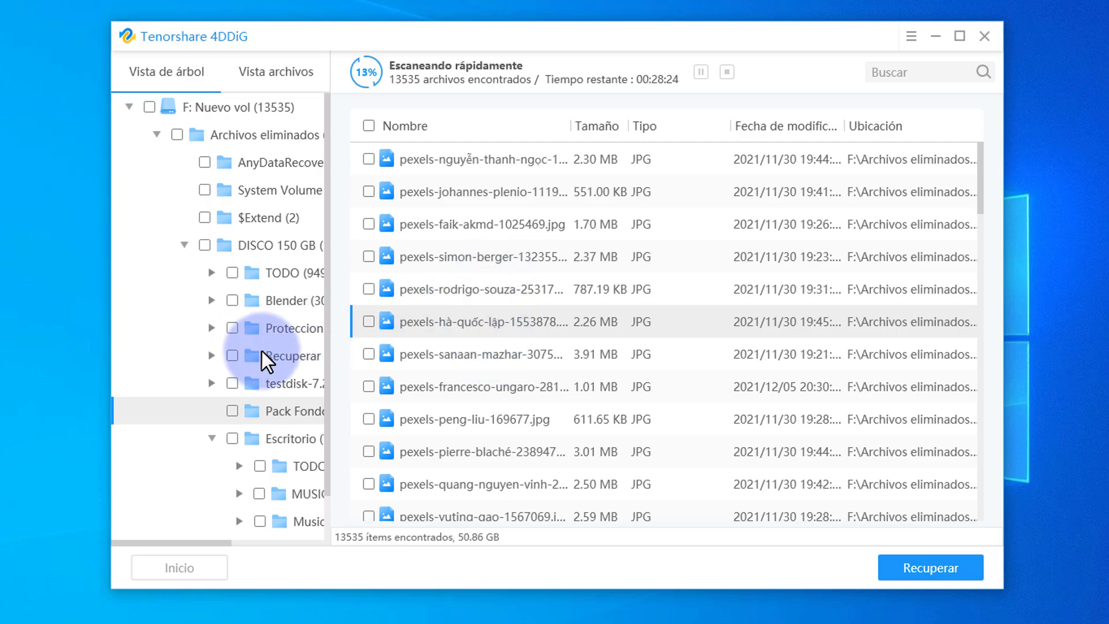
pyautogui.click(286, 328)
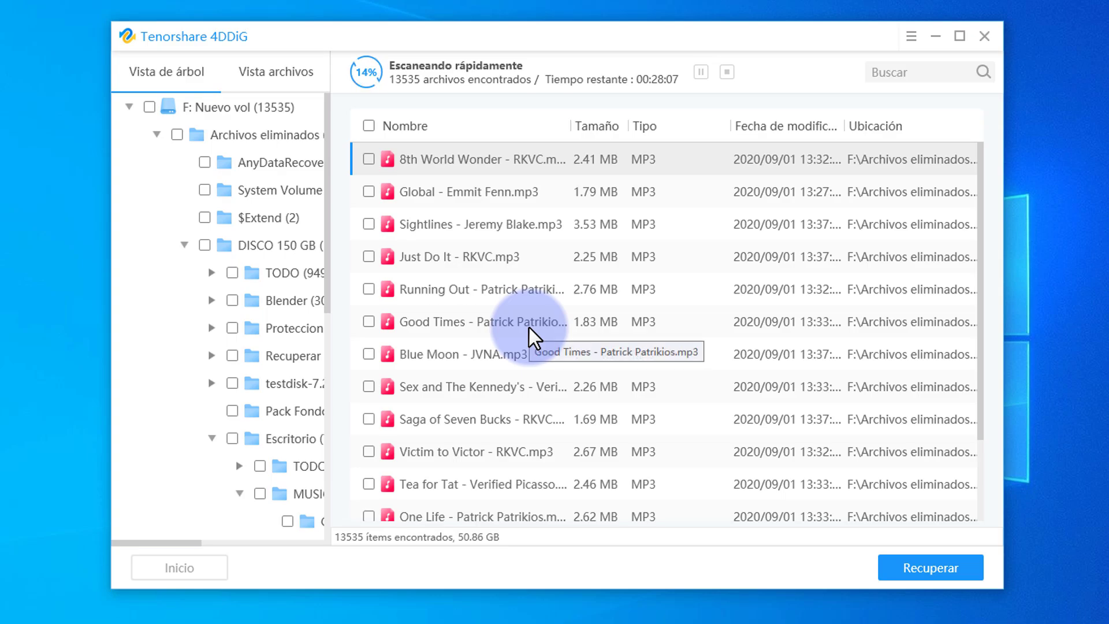
pyautogui.scroll(-1, 529, 327)
pyautogui.scroll(1, 567, 390)
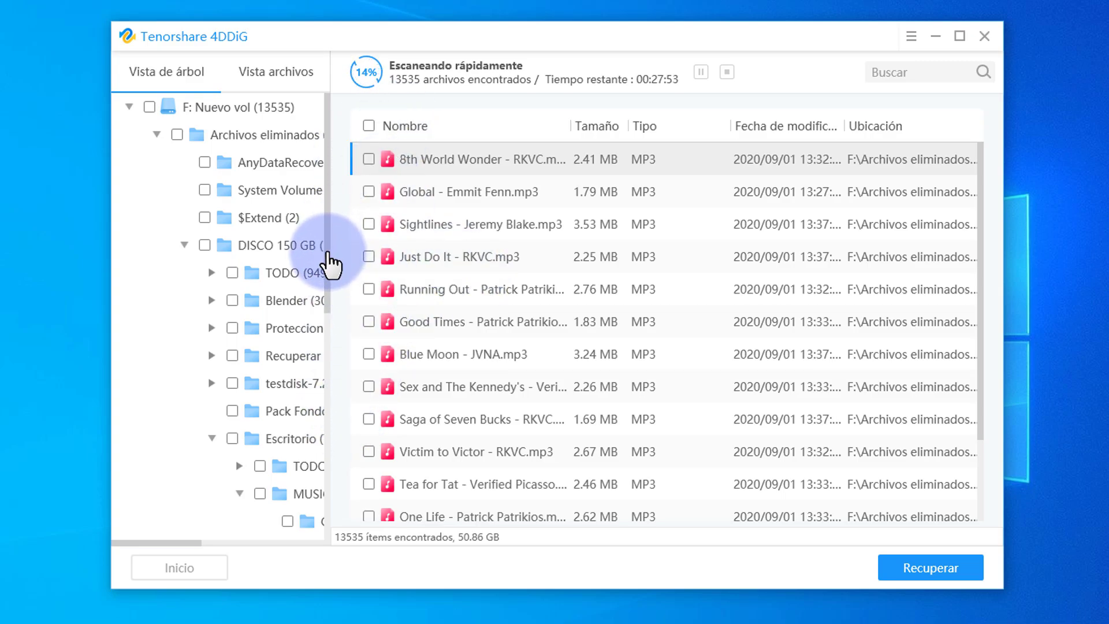
pyautogui.moveTo(331, 263); pyautogui.dragTo(329, 186)
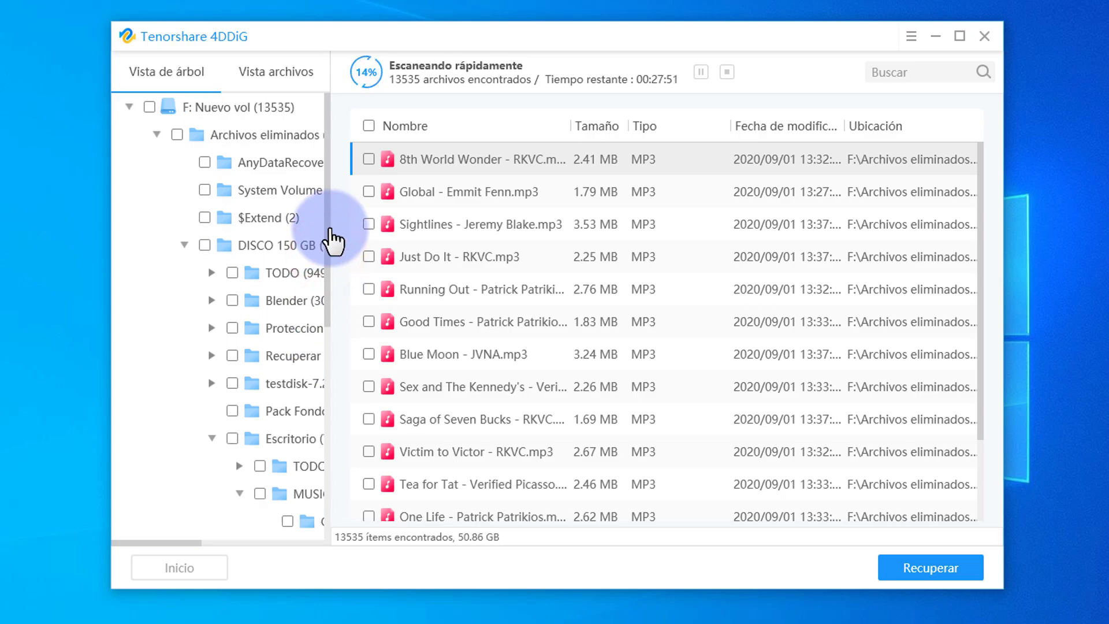
pyautogui.click(185, 247)
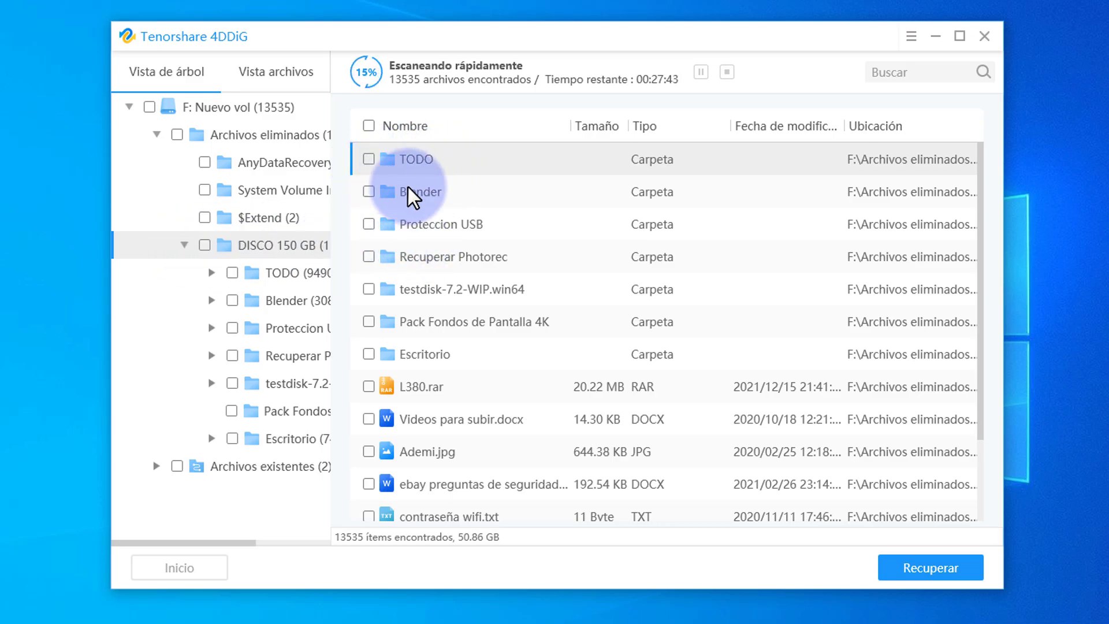
# Step: Try marking the AnyDataRecoveryTemp, System Volume Information and $Extend folders for recovery, and clear their marks again
pyautogui.click(204, 162)
pyautogui.click(204, 163)
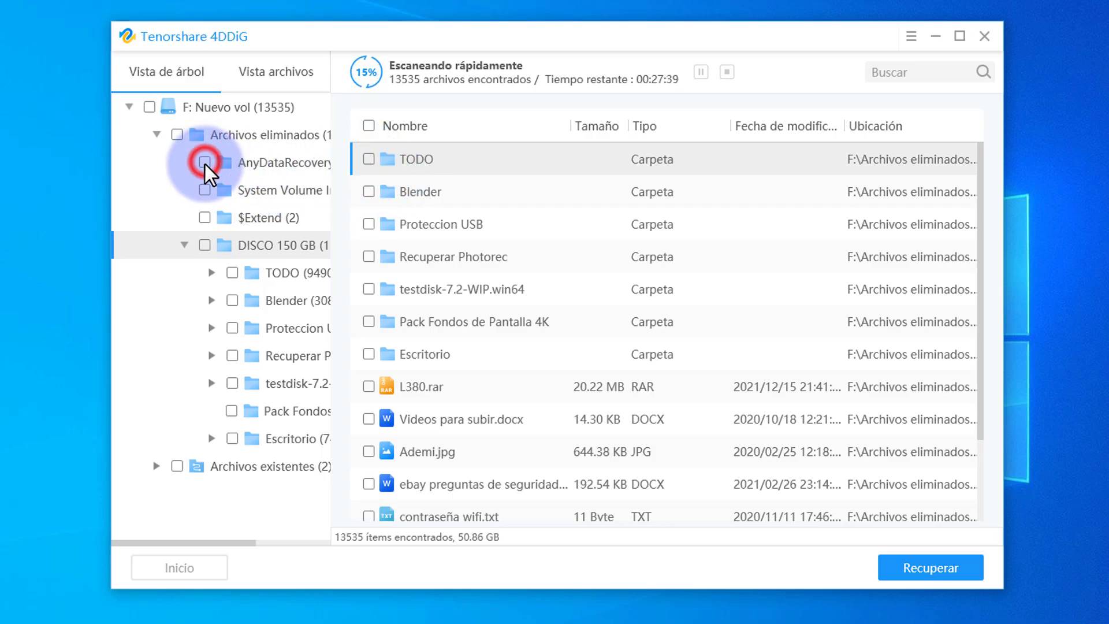
pyautogui.click(204, 190)
pyautogui.click(205, 217)
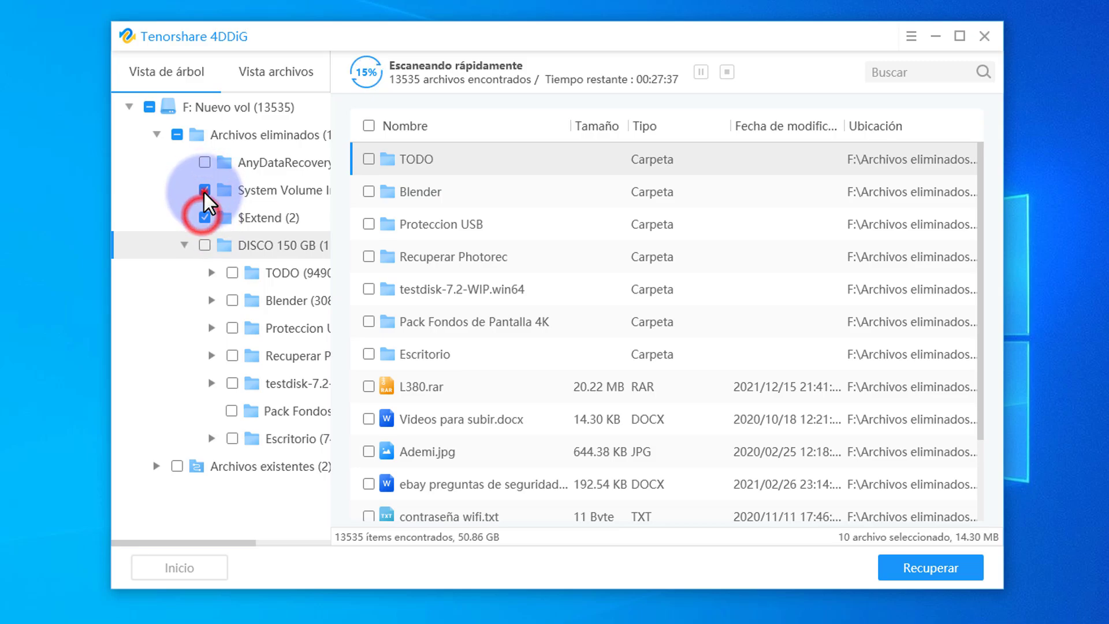
pyautogui.click(205, 190)
pyautogui.click(204, 218)
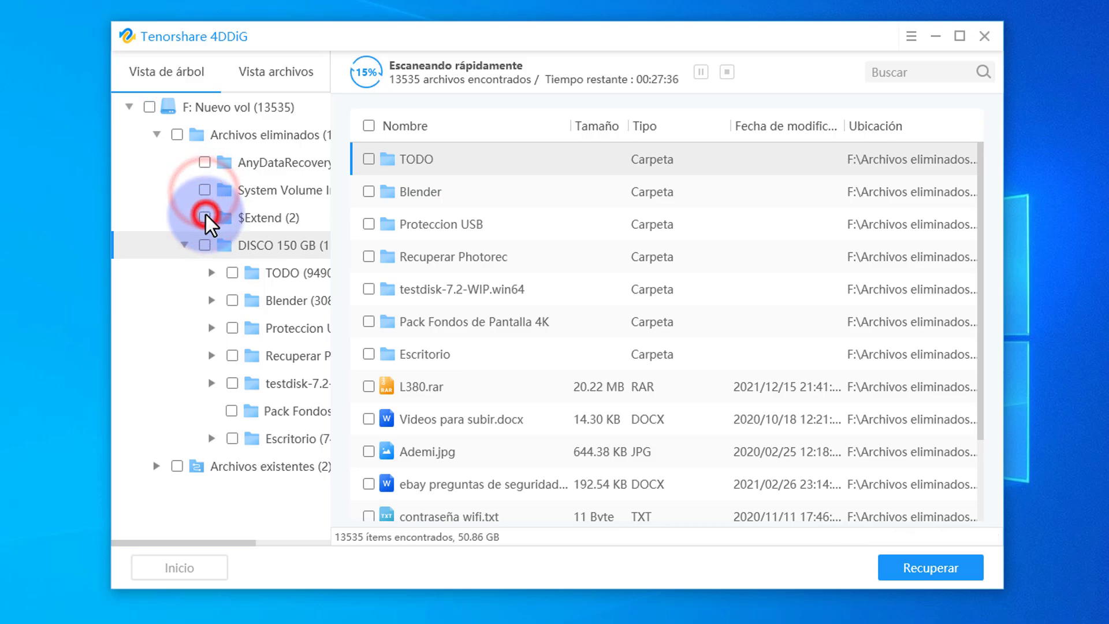
# Step: Check the Blender and TODO folders, then try marking and unmarking the Wondershare Dr.Fone, Super Nintendo and Del disco E folders in TODO
pyautogui.click(286, 276)
pyautogui.click(292, 302)
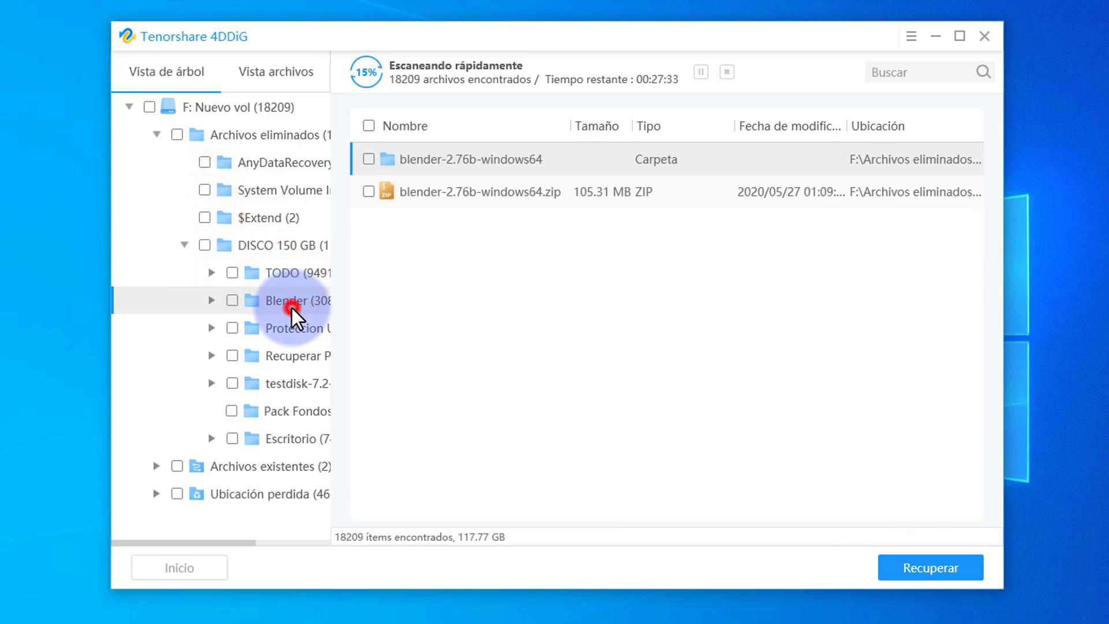
pyautogui.click(291, 273)
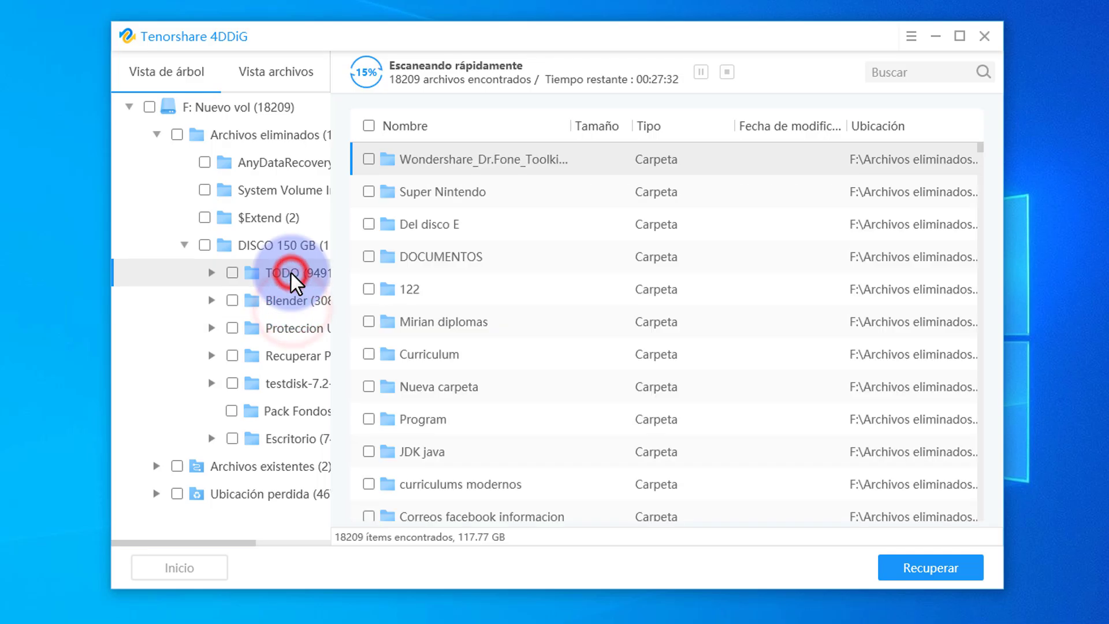
pyautogui.click(368, 159)
pyautogui.click(369, 192)
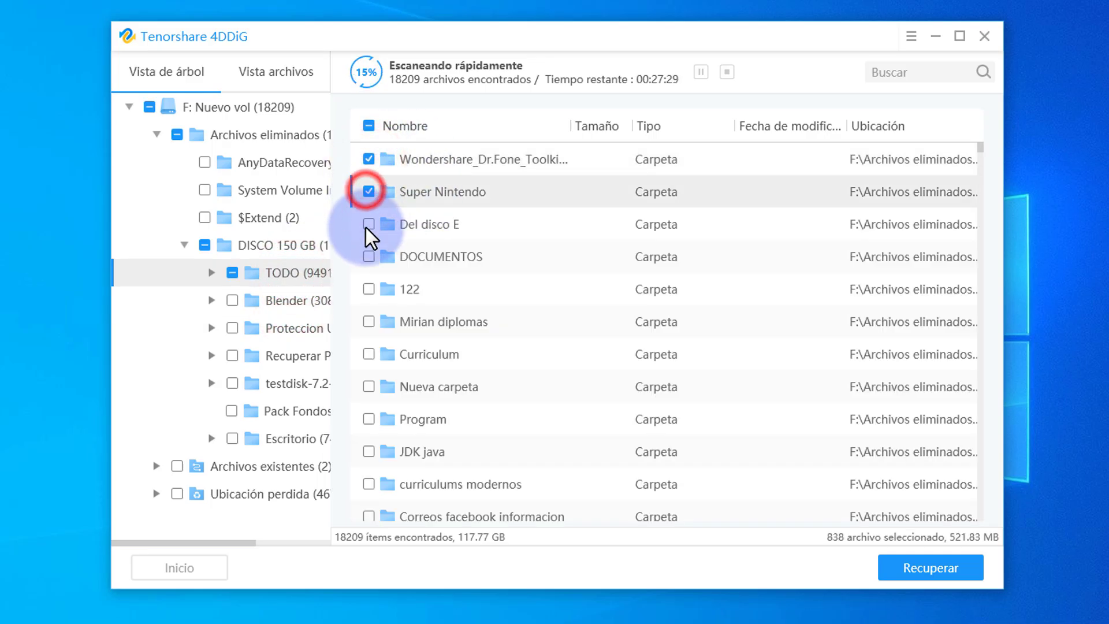
pyautogui.click(368, 223)
pyautogui.click(369, 191)
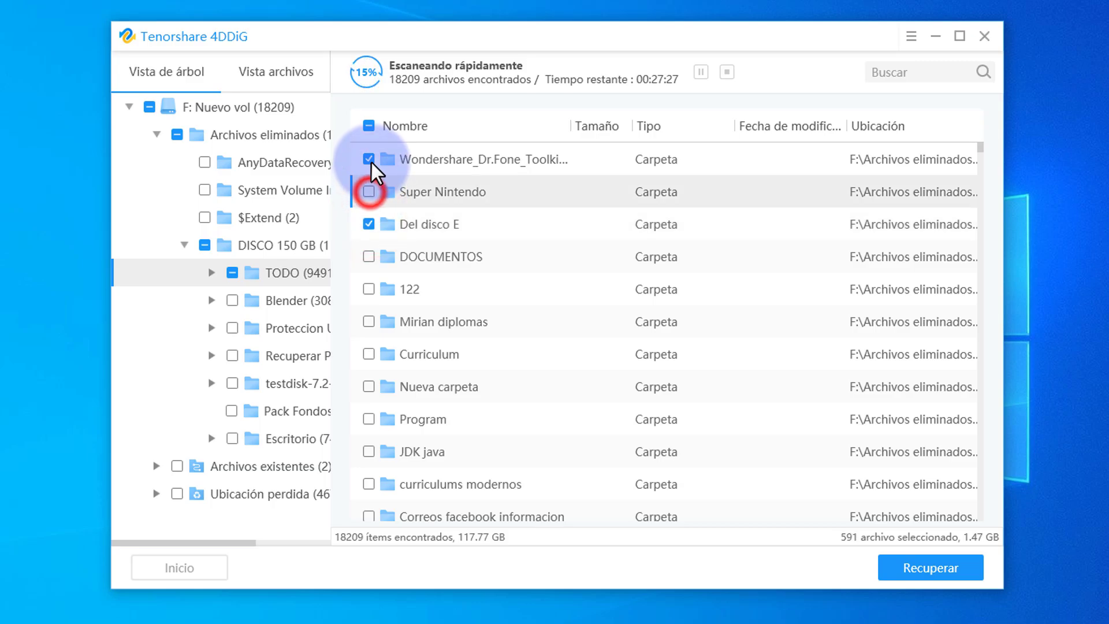
pyautogui.click(368, 159)
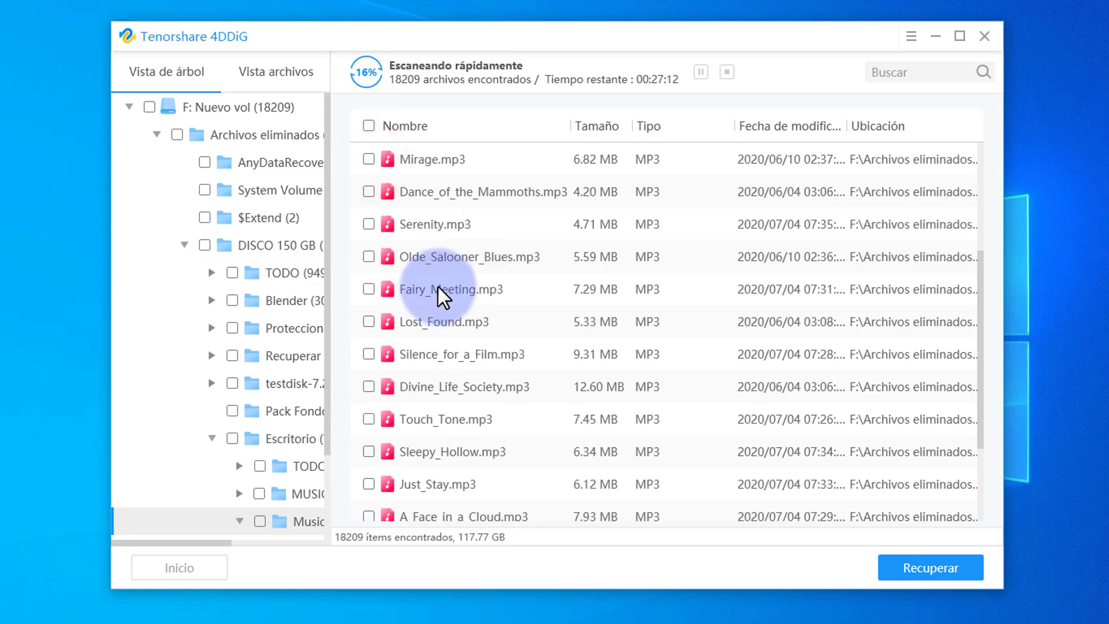
# Step: Mark the eight tracks from Summer_Breeze.mp3 through Lost_Found.mp3 in the Music folder under Escritorio for recovery
pyautogui.scroll(-2, 438, 286)
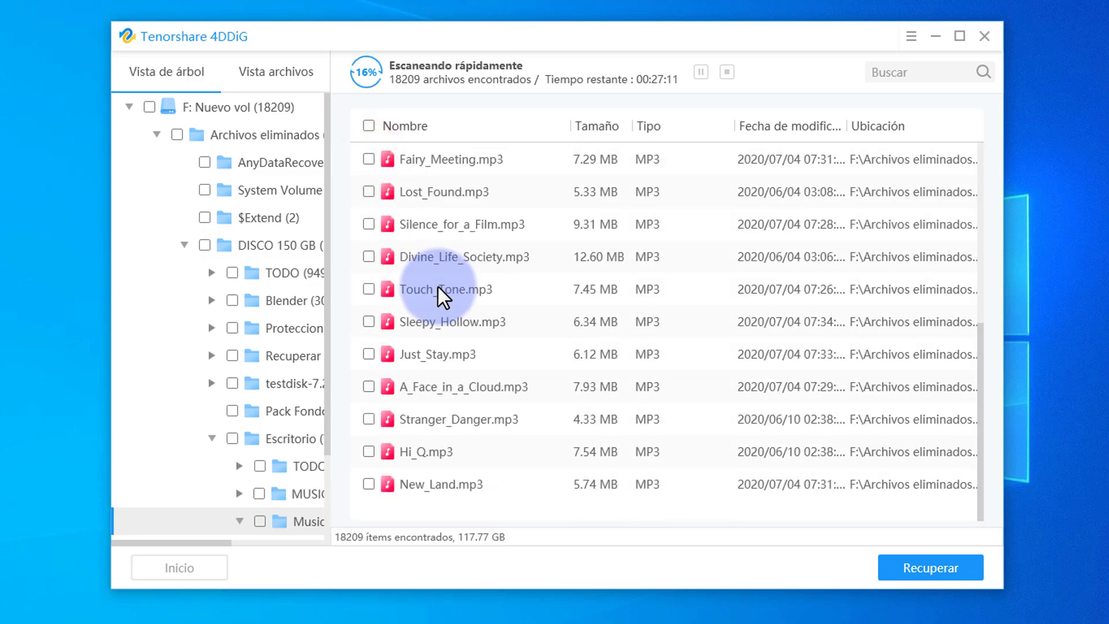
pyautogui.scroll(3, 404, 272)
pyautogui.click(369, 256)
pyautogui.click(368, 289)
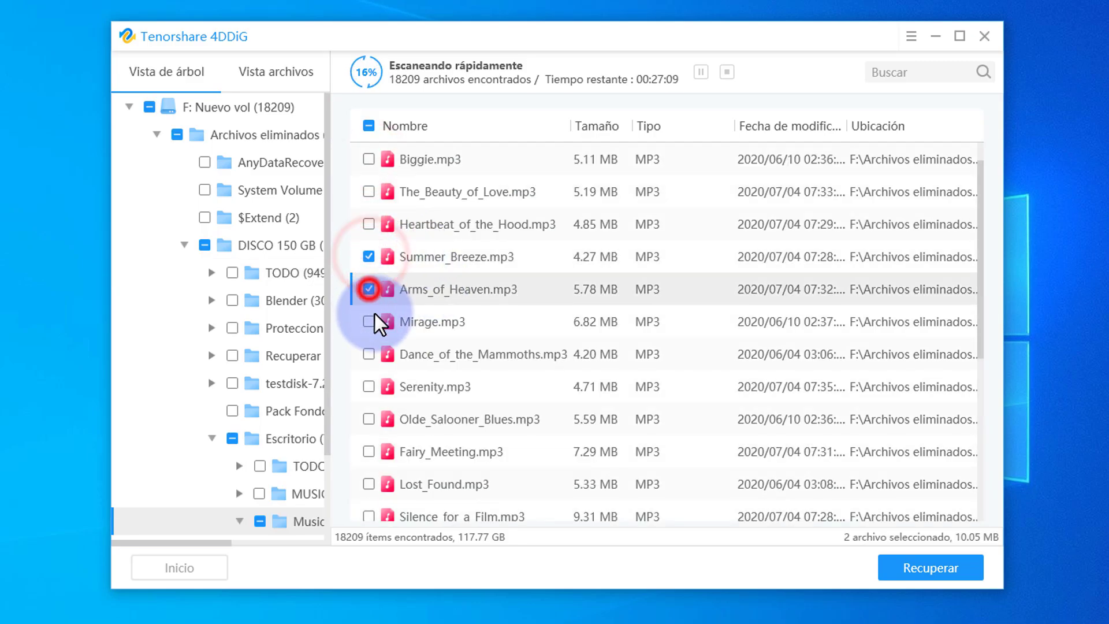
pyautogui.click(369, 321)
pyautogui.click(368, 353)
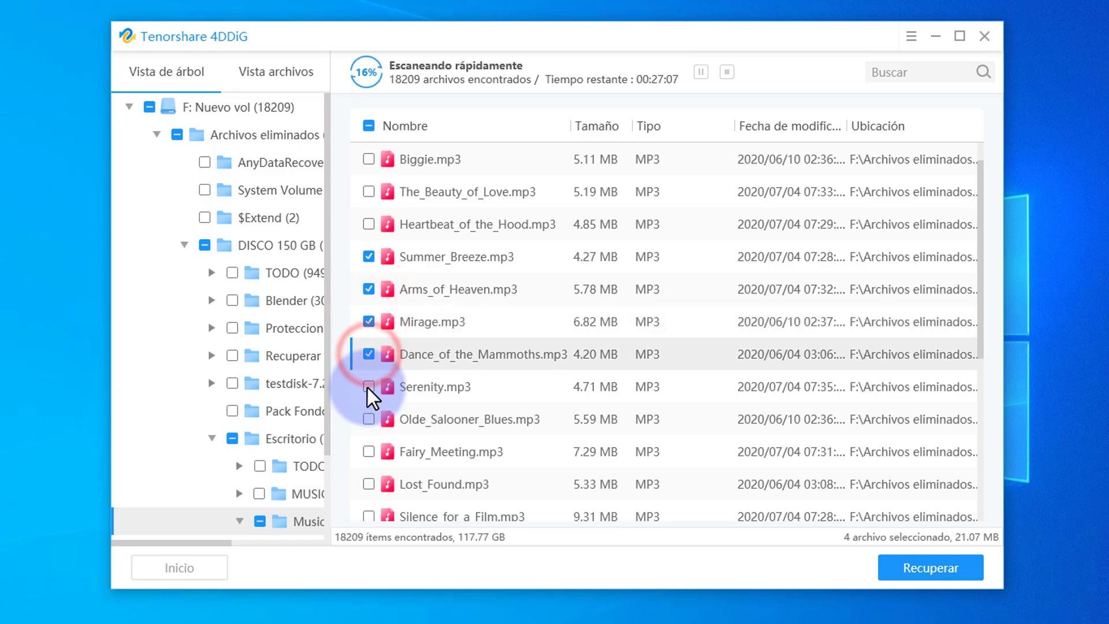
pyautogui.click(369, 387)
pyautogui.click(369, 419)
pyautogui.click(369, 451)
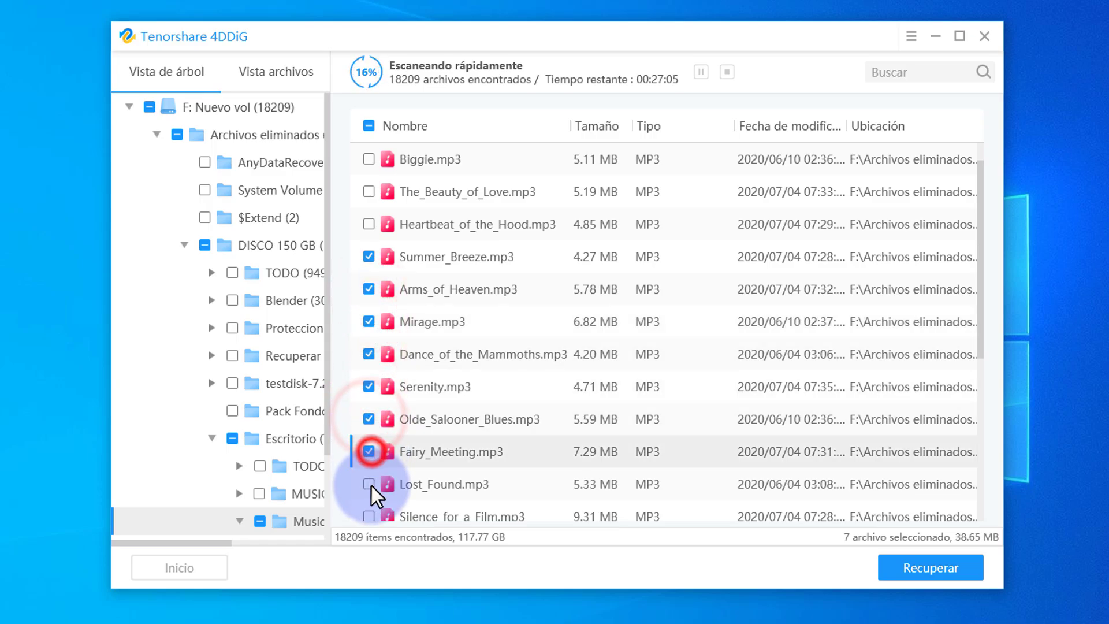
pyautogui.click(369, 485)
pyautogui.click(367, 516)
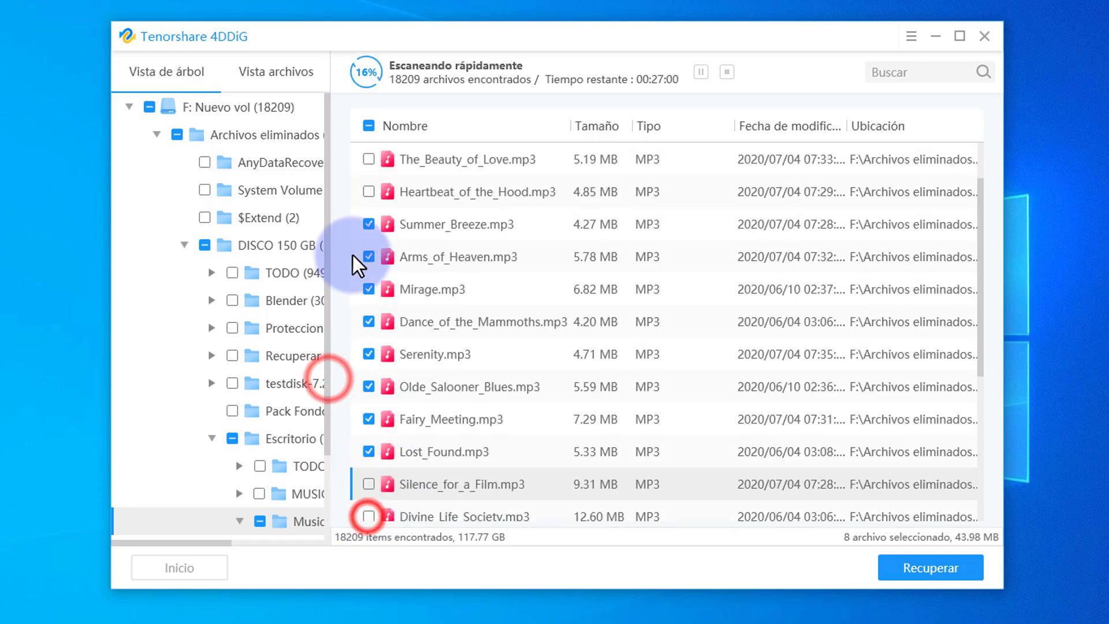
pyautogui.click(374, 192)
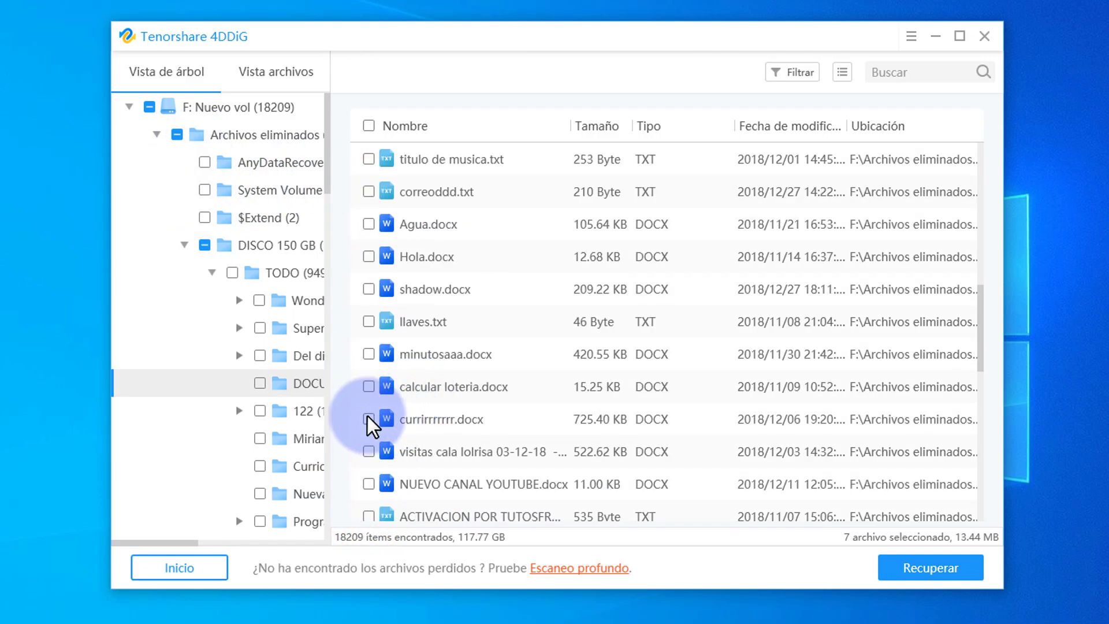
# Step: Mark the nine documents from titulo de musica.txt through currirrrrrrr.docx in the TODO folder's DOCUMENTOS subfolder for recovery
pyautogui.click(370, 417)
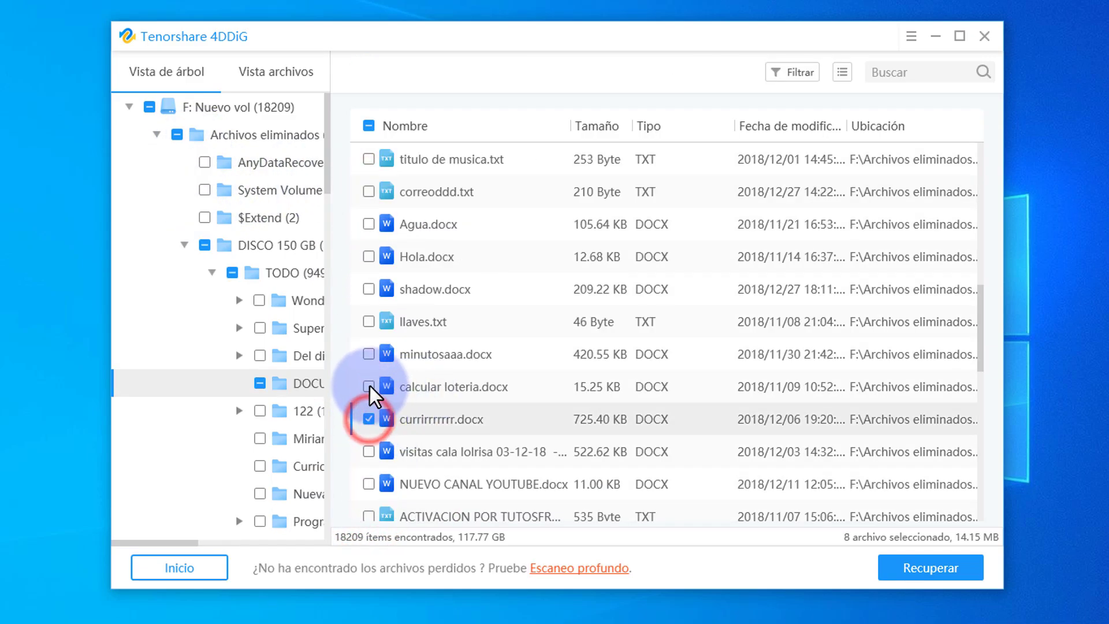
pyautogui.click(369, 386)
pyautogui.click(369, 355)
pyautogui.click(371, 321)
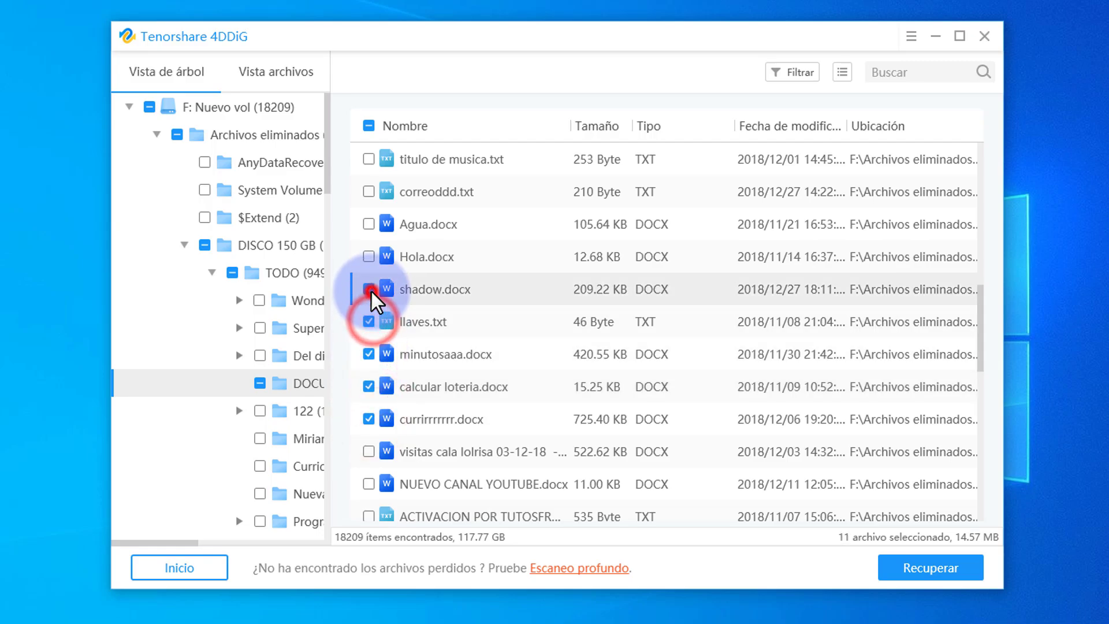
pyautogui.click(368, 289)
pyautogui.click(369, 256)
pyautogui.click(368, 224)
pyautogui.click(369, 192)
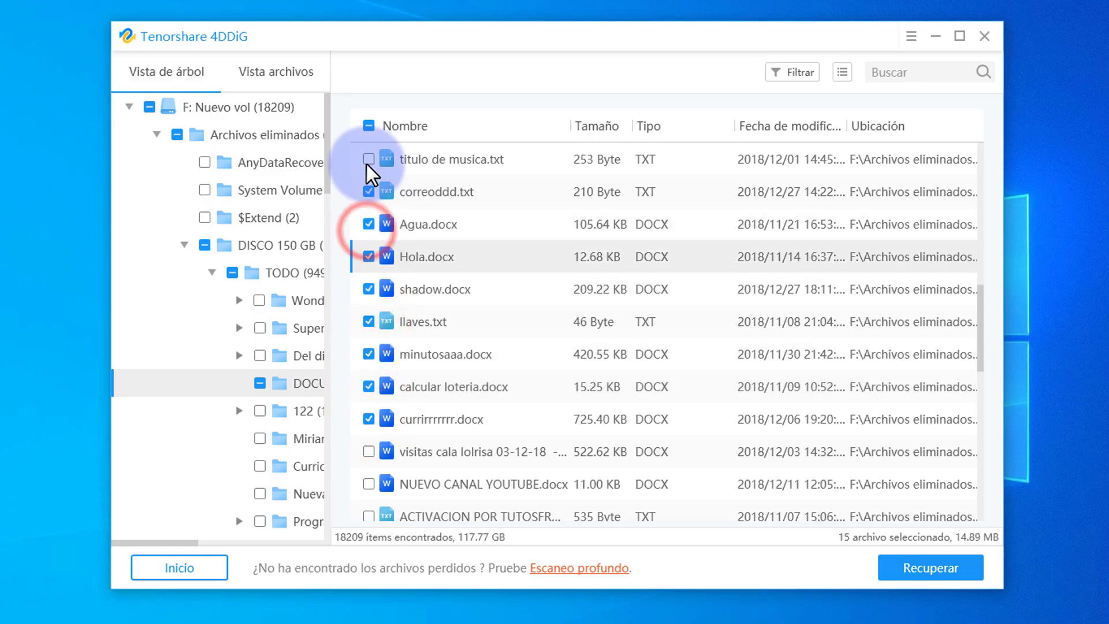
pyautogui.click(369, 159)
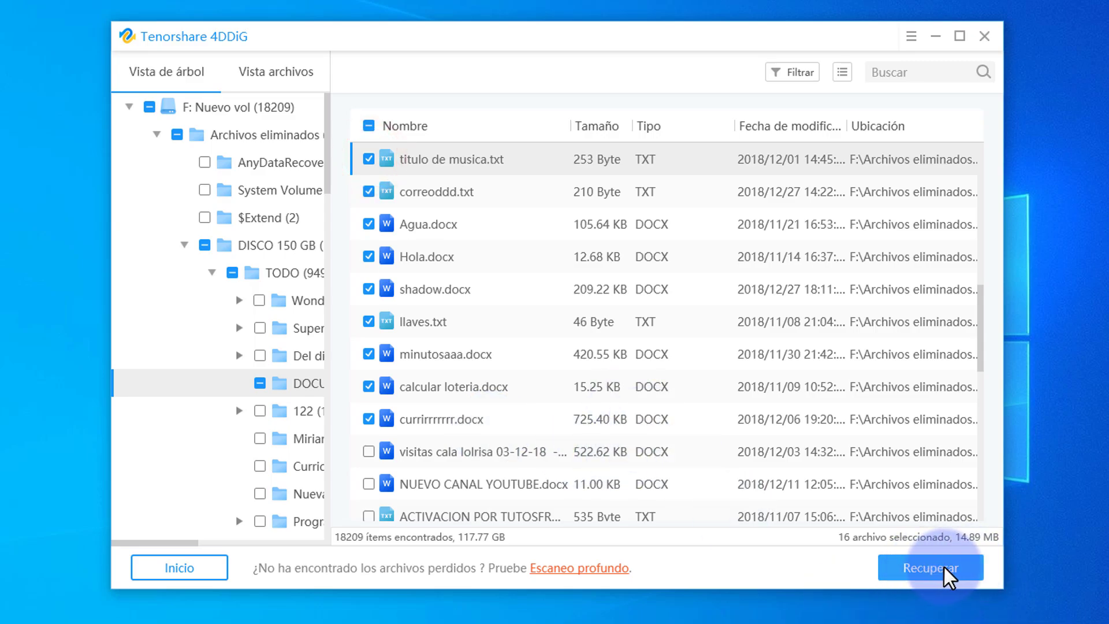
# Step: Start recovering the marked files and choose the user's Desktop folder on Disco local (C:) as the save location
pyautogui.click(959, 572)
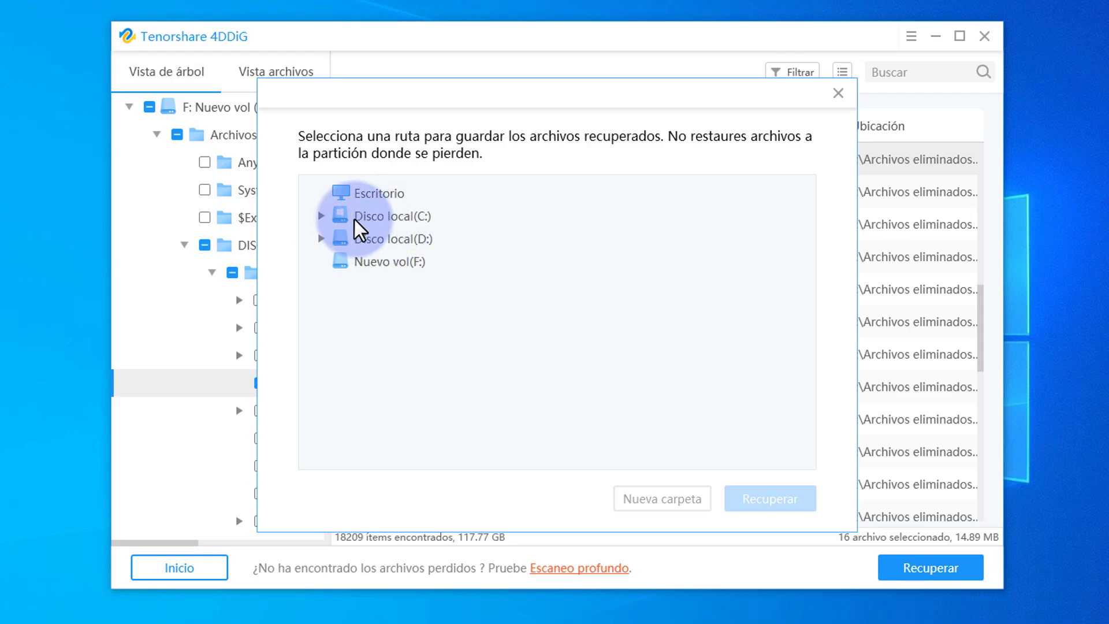
pyautogui.click(386, 216)
pyautogui.click(321, 216)
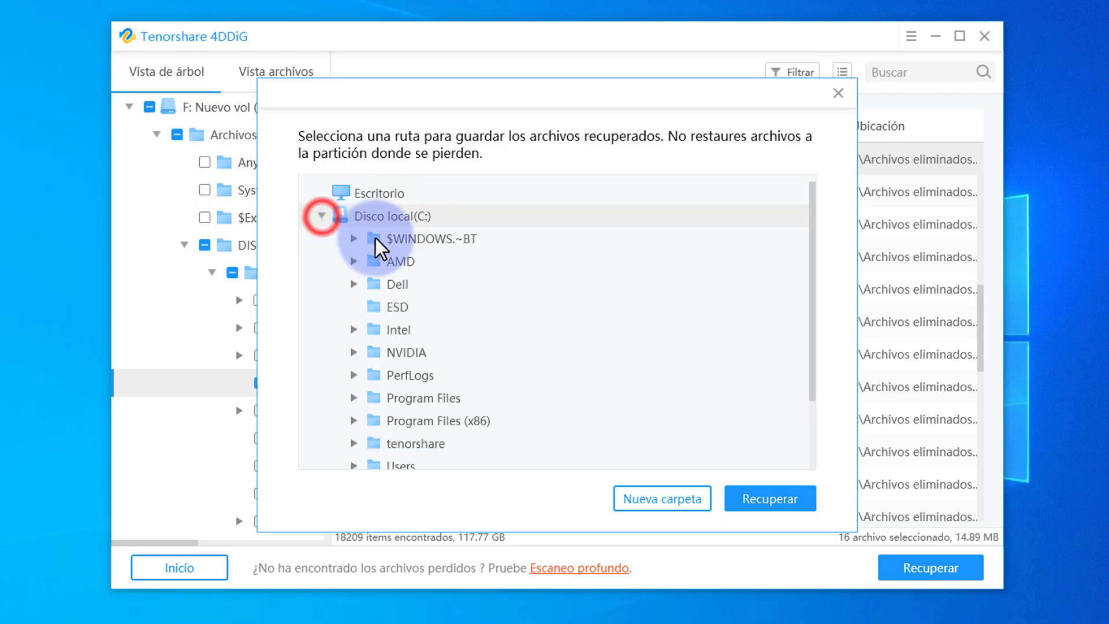
pyautogui.doubleClick(477, 351)
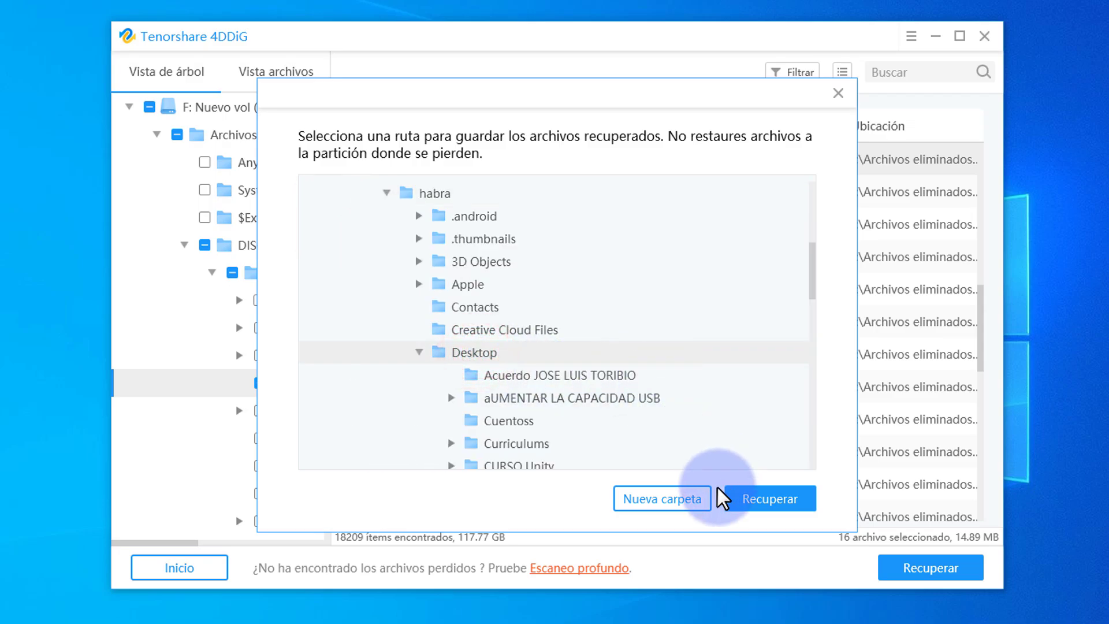
# Step: Create a new folder named NUEVO DOC inside Desktop and select it as the destination for the recovered files
pyautogui.click(658, 496)
pyautogui.write('NUEVO DOC')
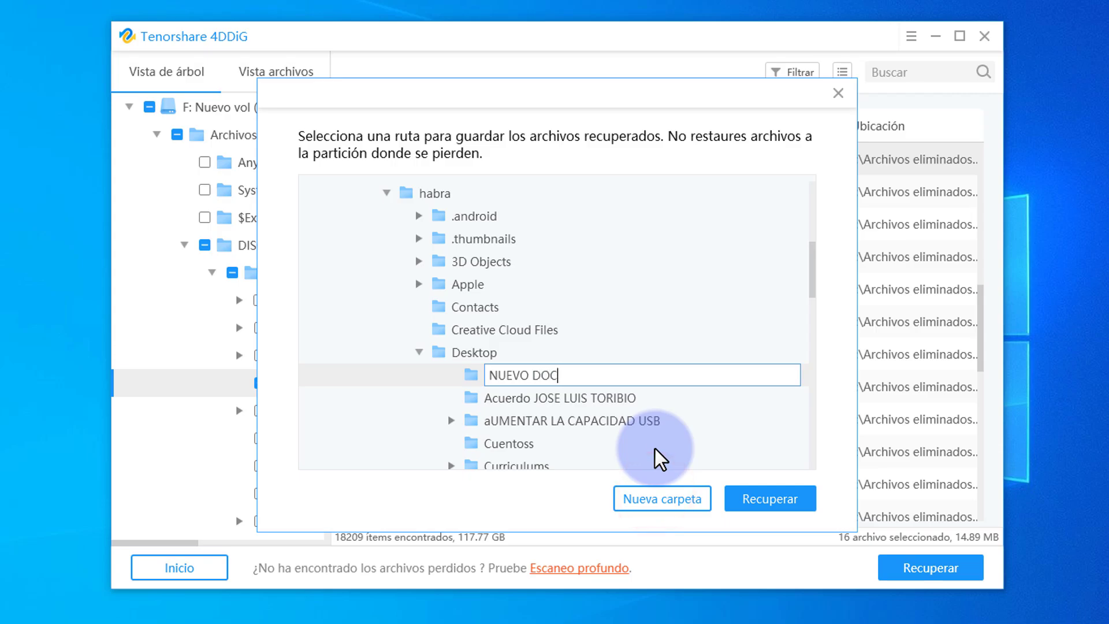
pyautogui.click(565, 370)
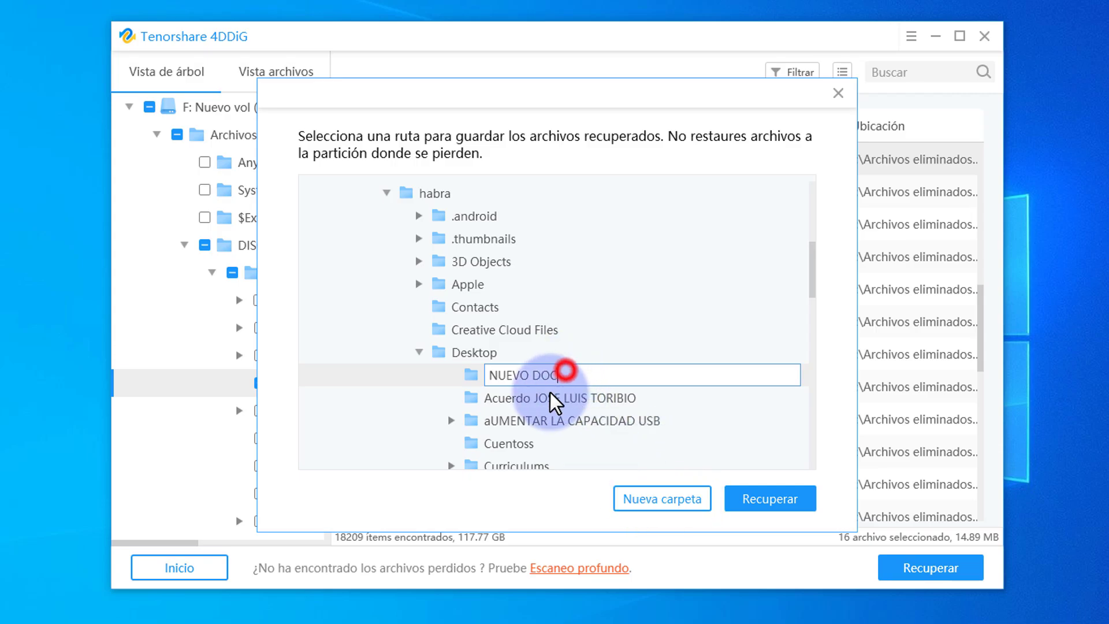
pyautogui.click(540, 381)
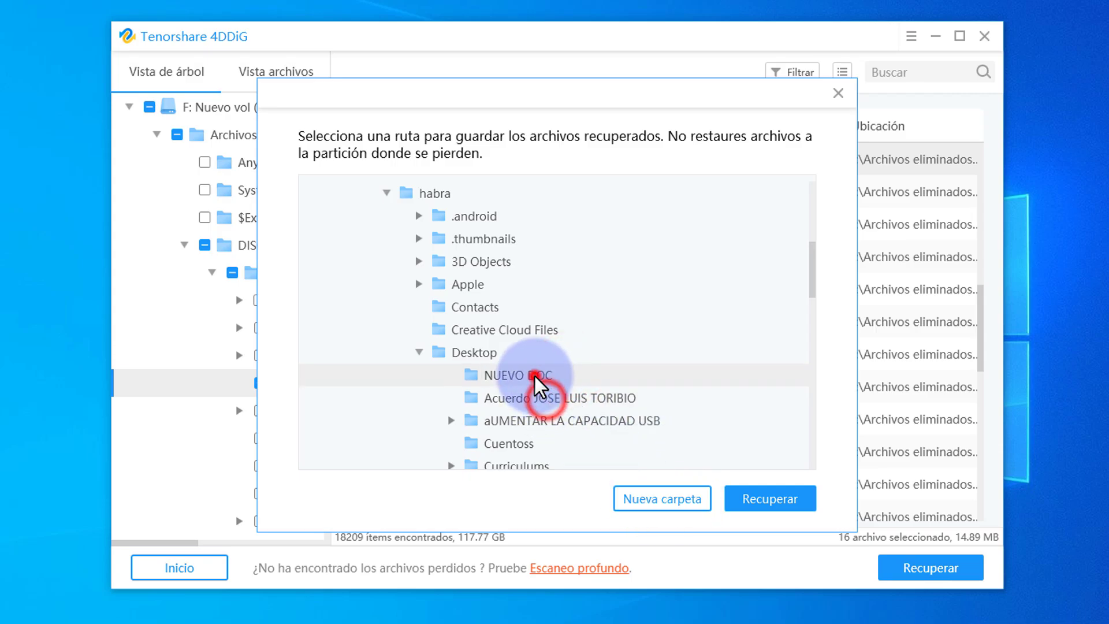
# Step: Recover the marked files into the NUEVO DOC folder and open the location of the recovered files
pyautogui.click(780, 498)
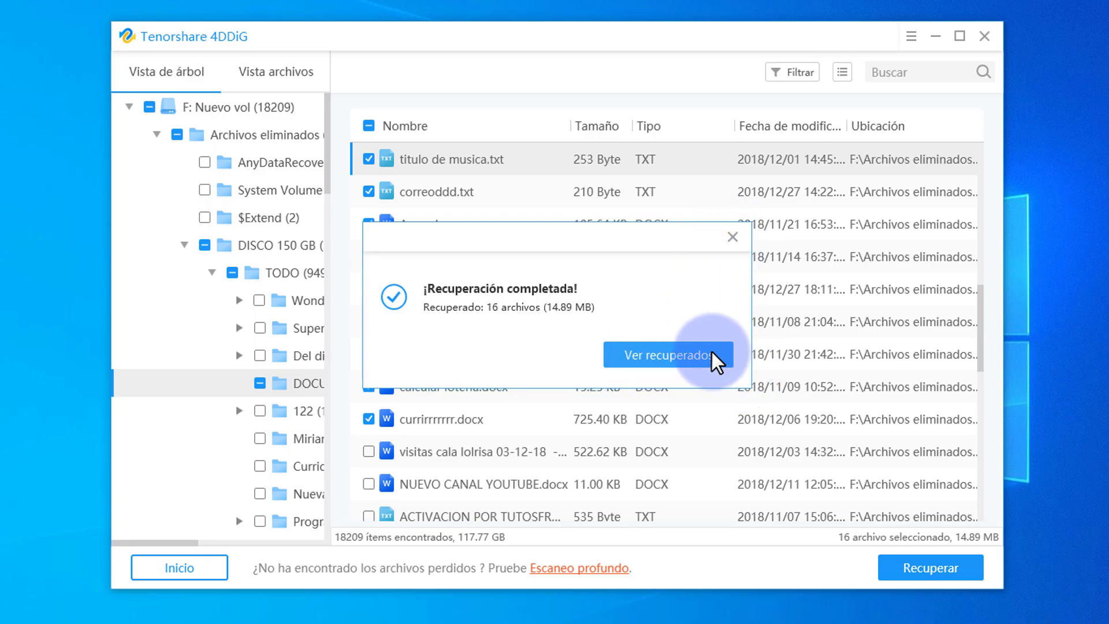
pyautogui.click(686, 356)
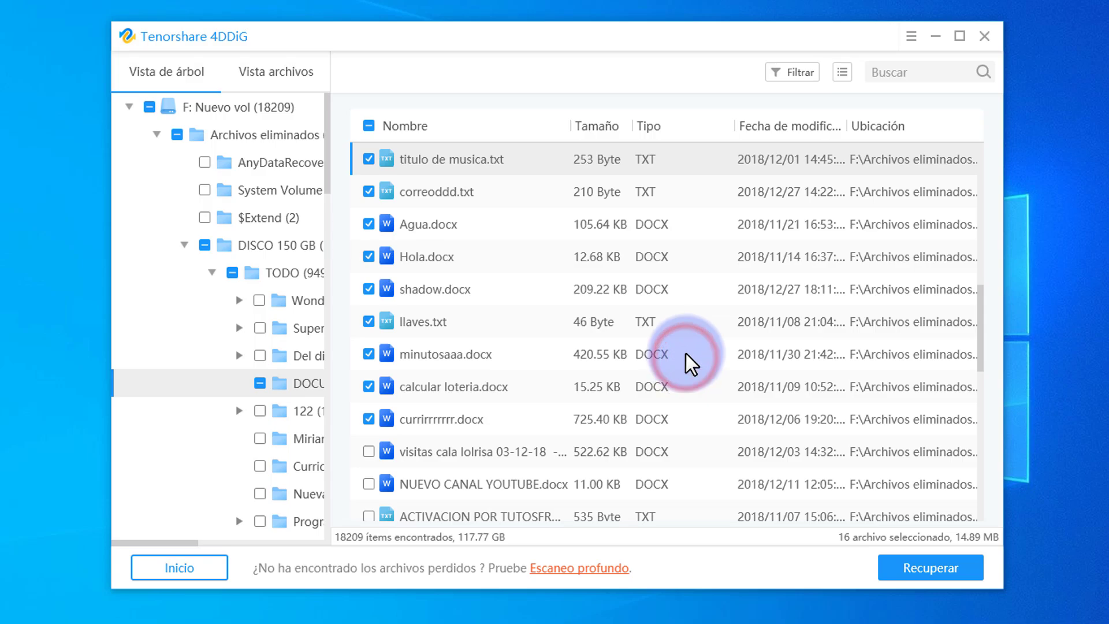
# Step: Browse the recovered Archivos eliminados folder through DISCO 150 GB and TODO into its DOCUMENTOS subfolder
pyautogui.doubleClick(546, 214)
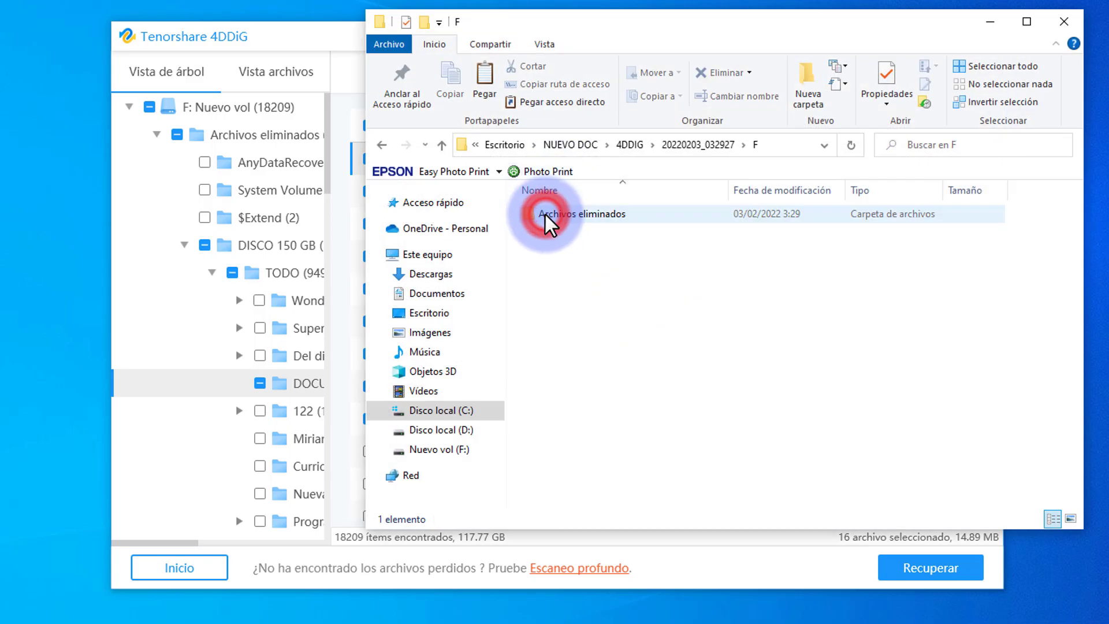
pyautogui.doubleClick(563, 214)
pyautogui.doubleClick(564, 214)
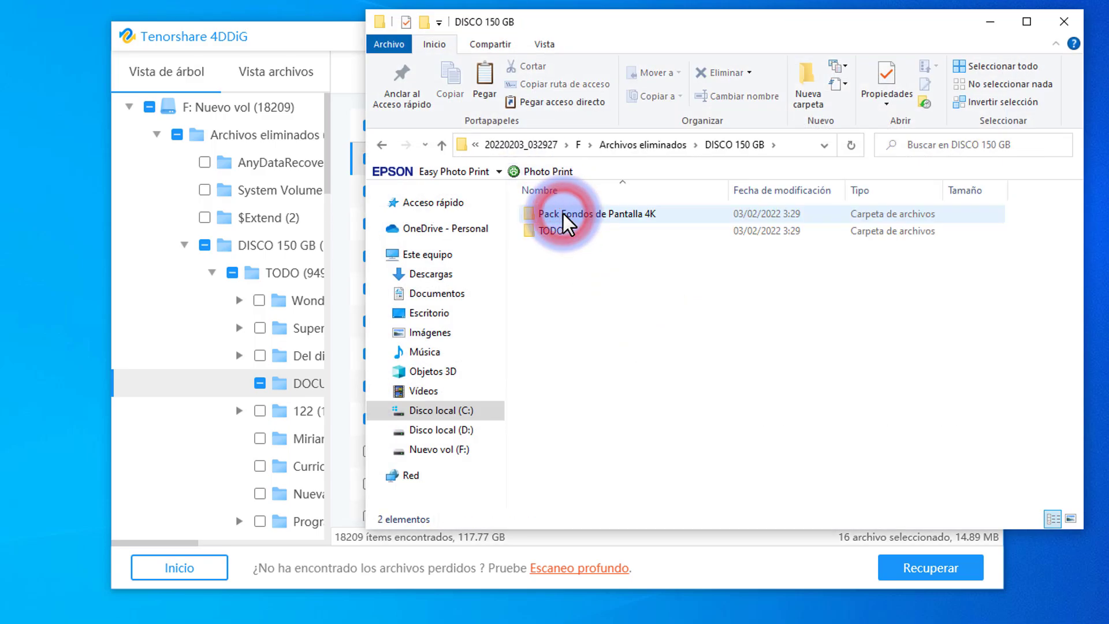
pyautogui.doubleClick(563, 229)
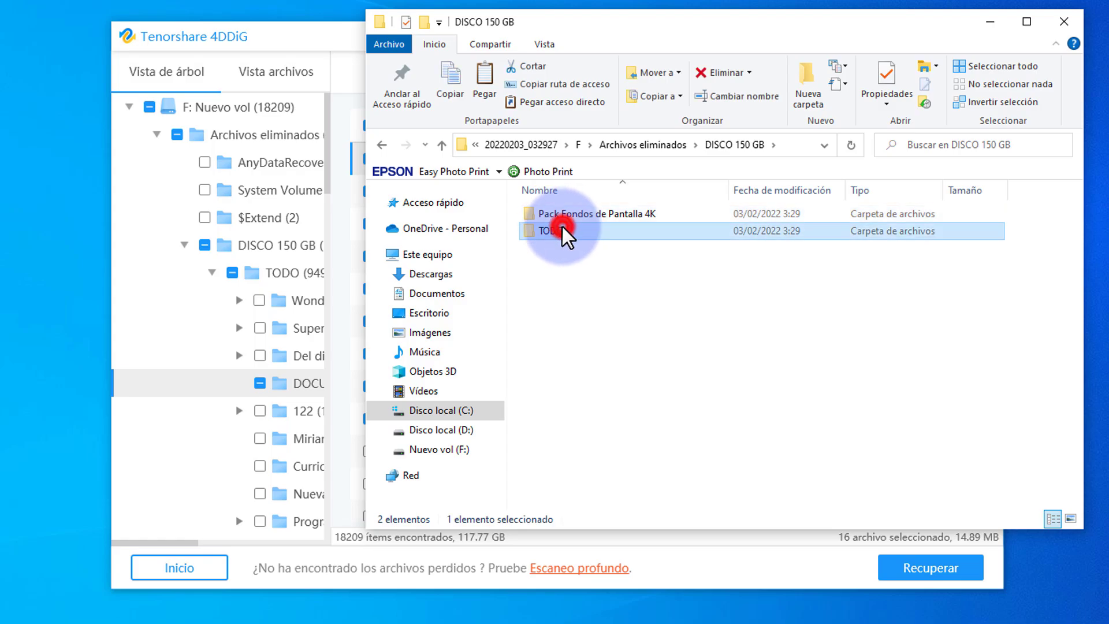
pyautogui.click(598, 215)
pyautogui.doubleClick(598, 214)
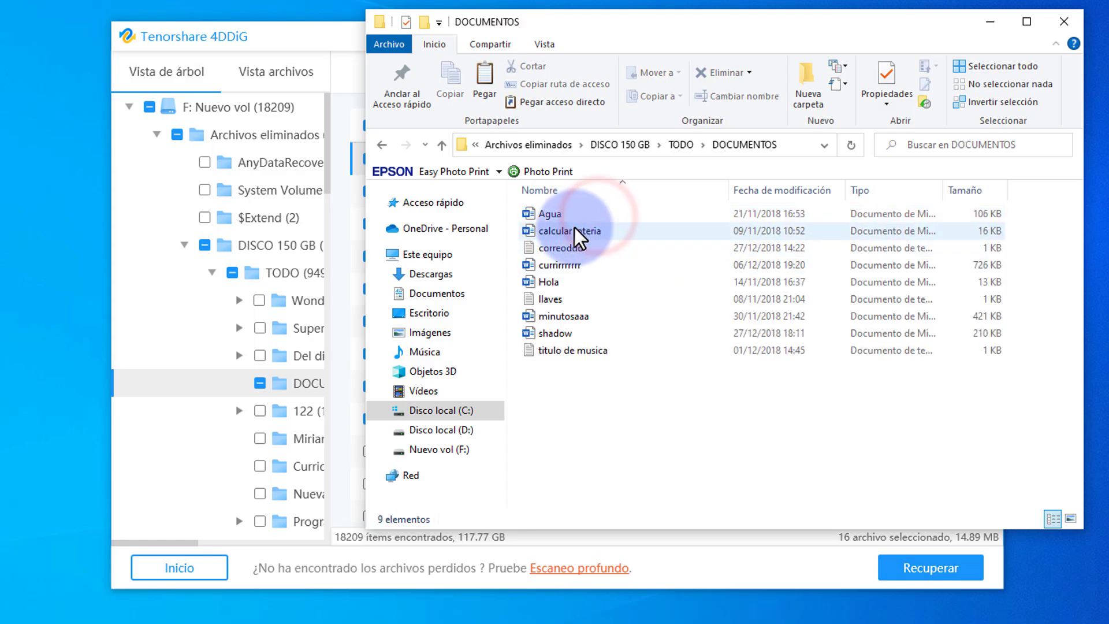
# Step: Open the recovered calcular loteria document to check its content
pyautogui.click(584, 234)
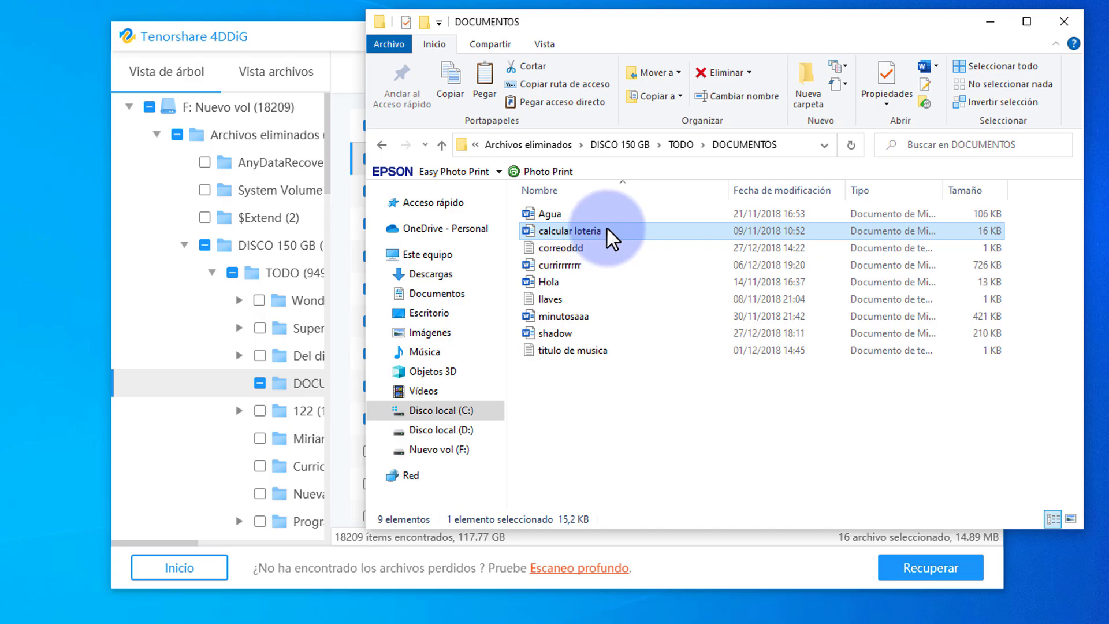
pyautogui.moveTo(606, 227)
pyautogui.doubleClick(570, 230)
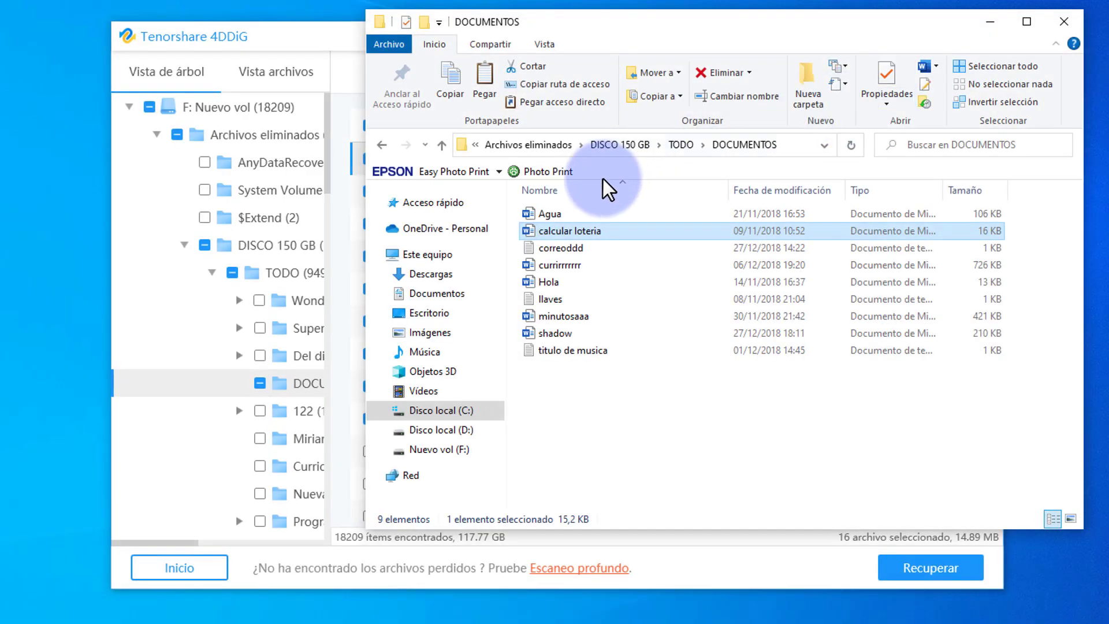
# Step: Go back to DISCO 150 GB, view the recovered images in Pack Fondos de Pantalla 4K, and close the folder window
pyautogui.click(384, 143)
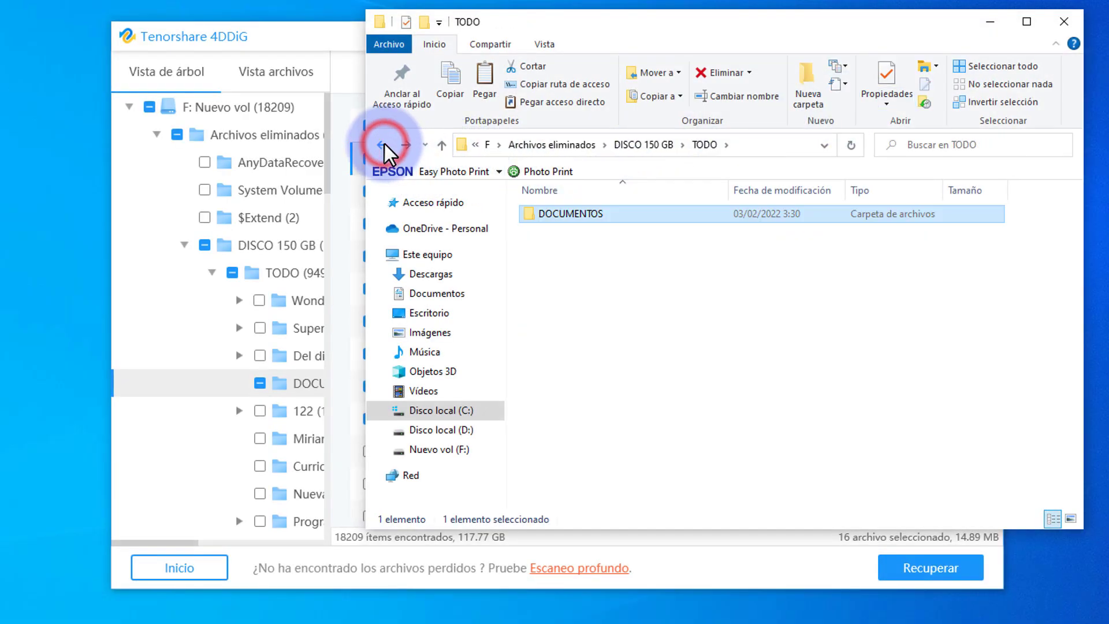
pyautogui.click(383, 144)
pyautogui.doubleClick(637, 215)
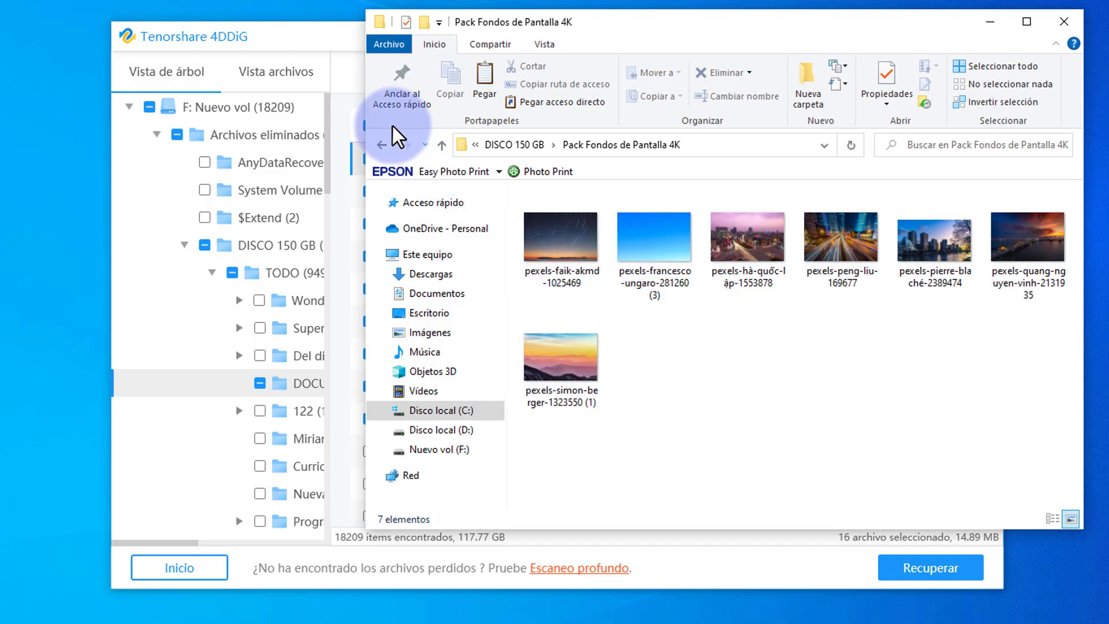
pyautogui.click(383, 148)
pyautogui.click(1065, 21)
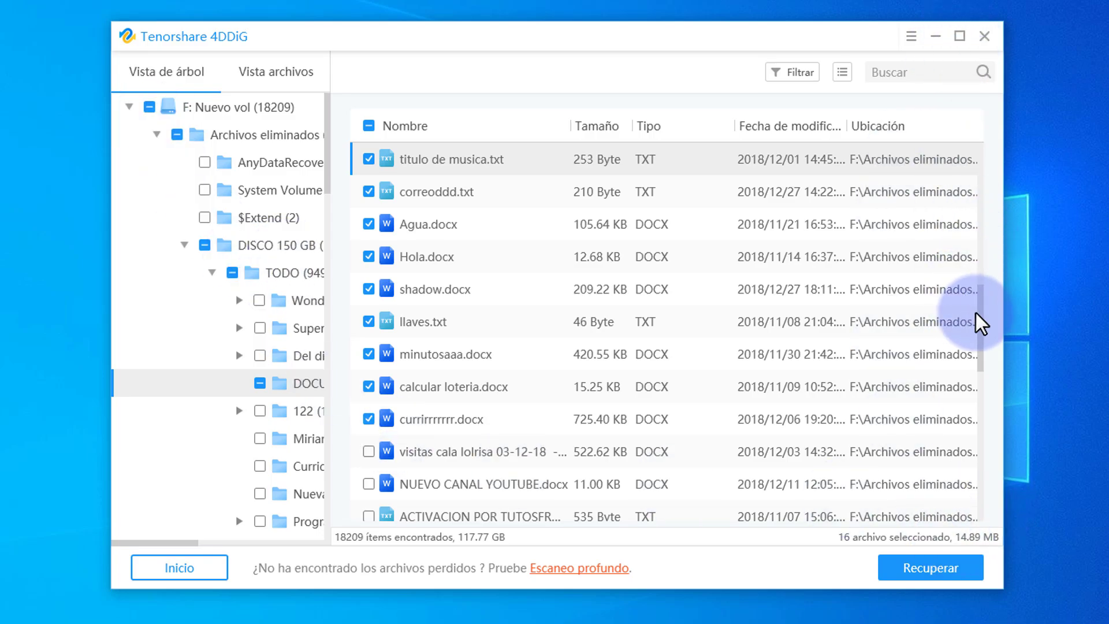
pyautogui.moveTo(984, 330); pyautogui.dragTo(1003, 199)
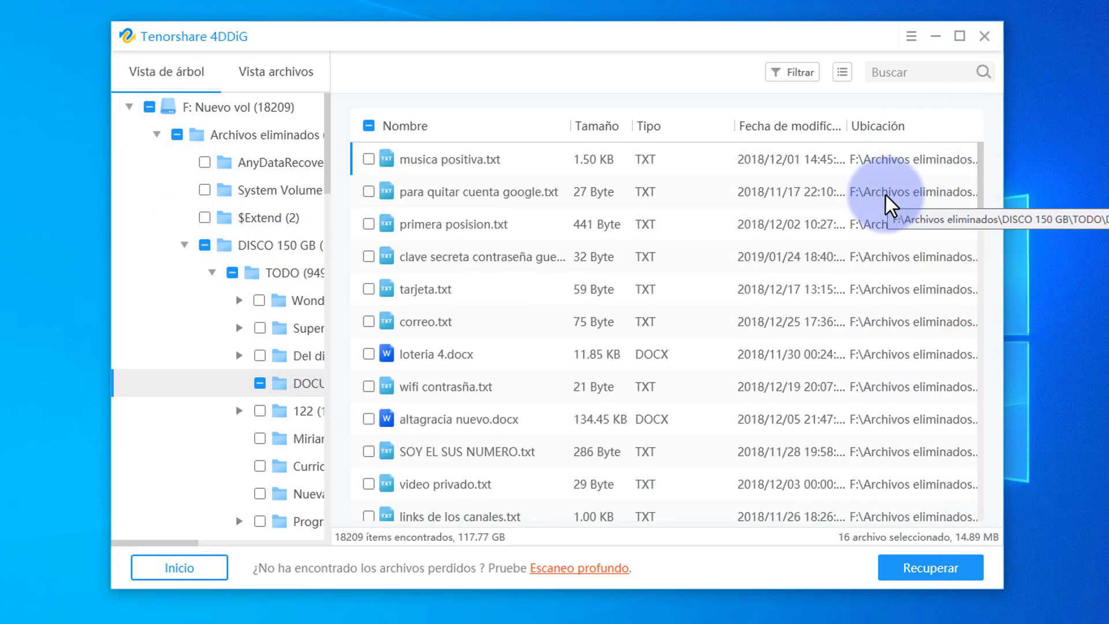
pyautogui.moveTo(328, 158); pyautogui.dragTo(326, 223)
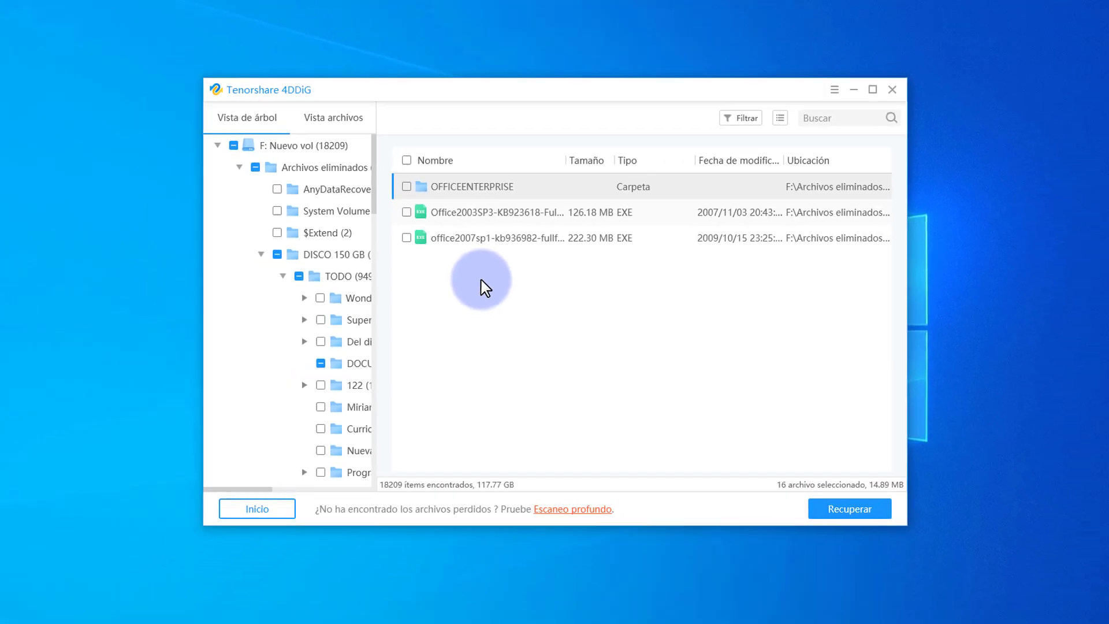
# Step: Switch to Chrome and examine the data loss scenarios and recoverable data types described on the 4DDiG Windows data recovery page
pyautogui.click(395, 623)
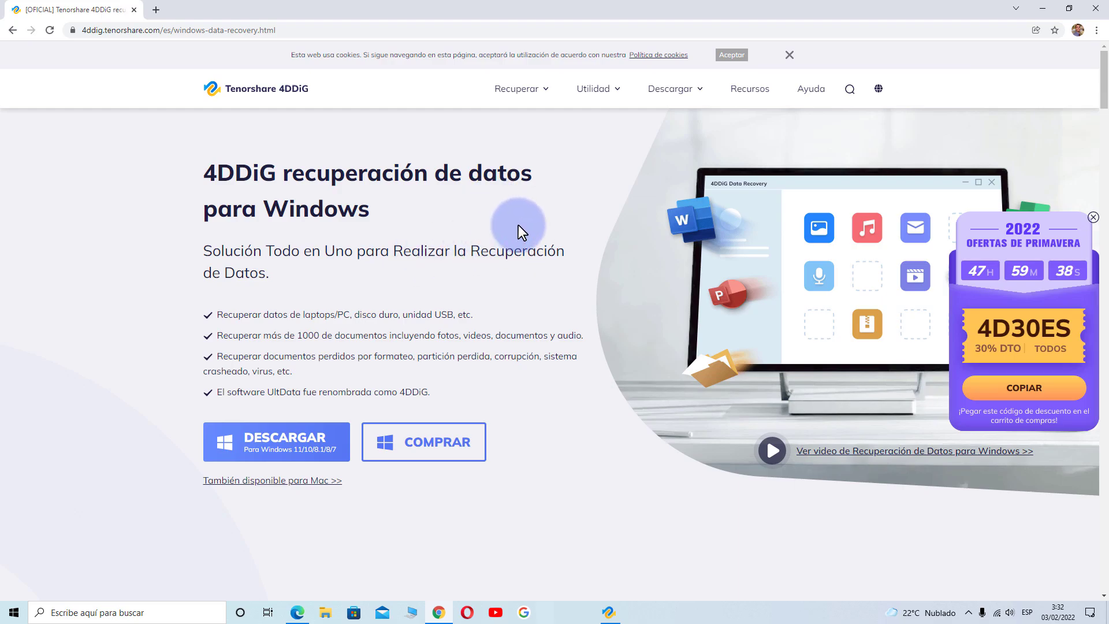
pyautogui.scroll(-9, 518, 229)
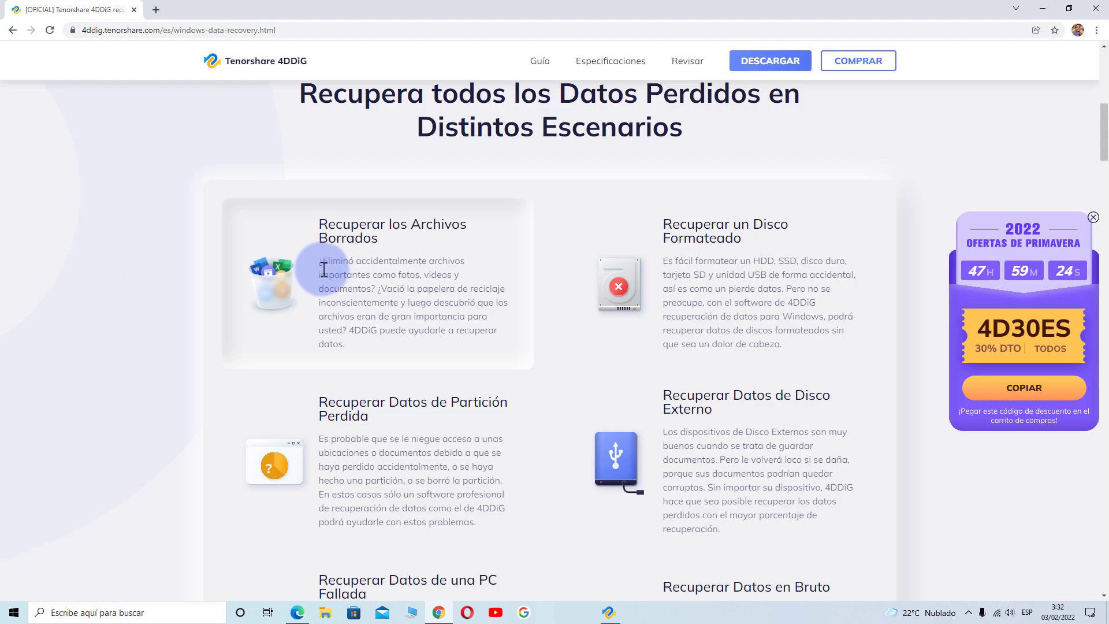
pyautogui.scroll(-5, 384, 339)
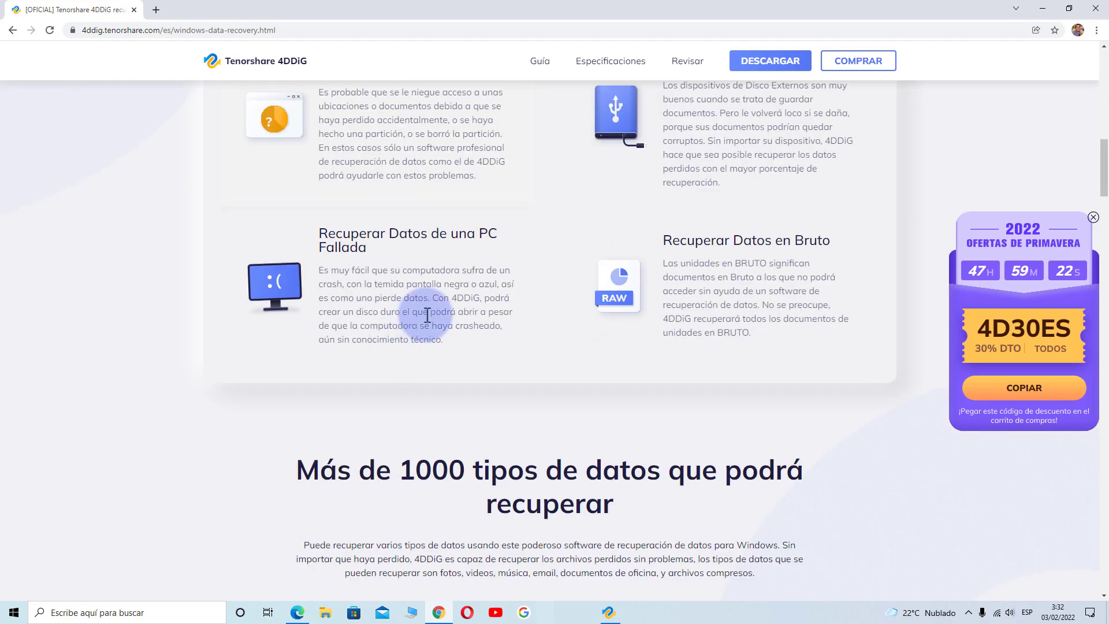
pyautogui.scroll(3, 434, 293)
pyautogui.scroll(2, 446, 241)
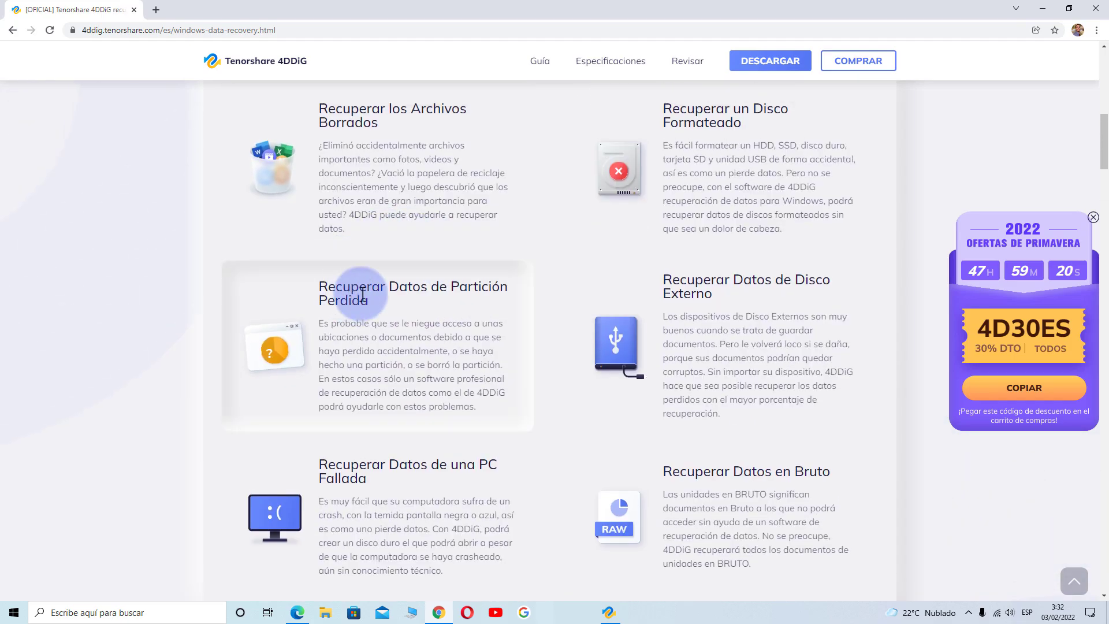
pyautogui.scroll(-3, 322, 315)
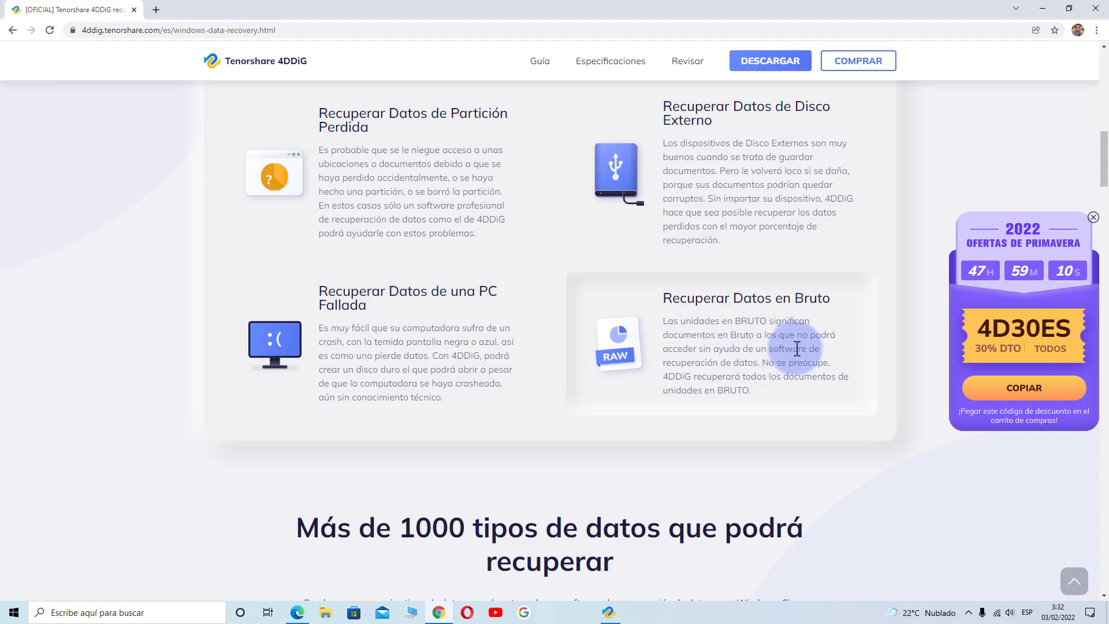
pyautogui.scroll(2, 805, 347)
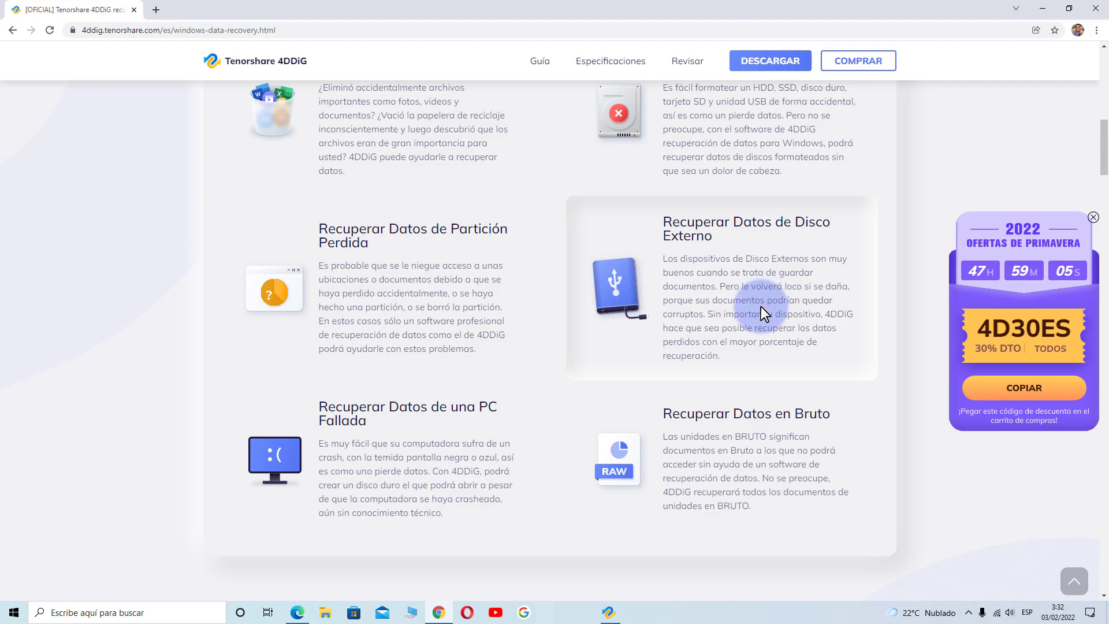
pyautogui.scroll(3, 761, 307)
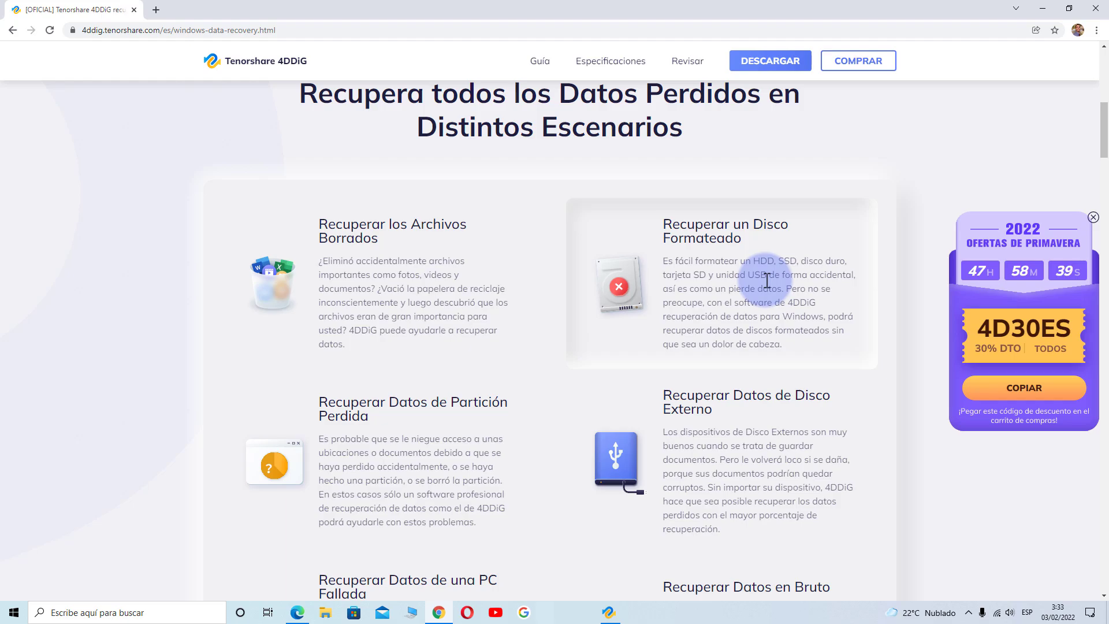
pyautogui.scroll(-2, 770, 295)
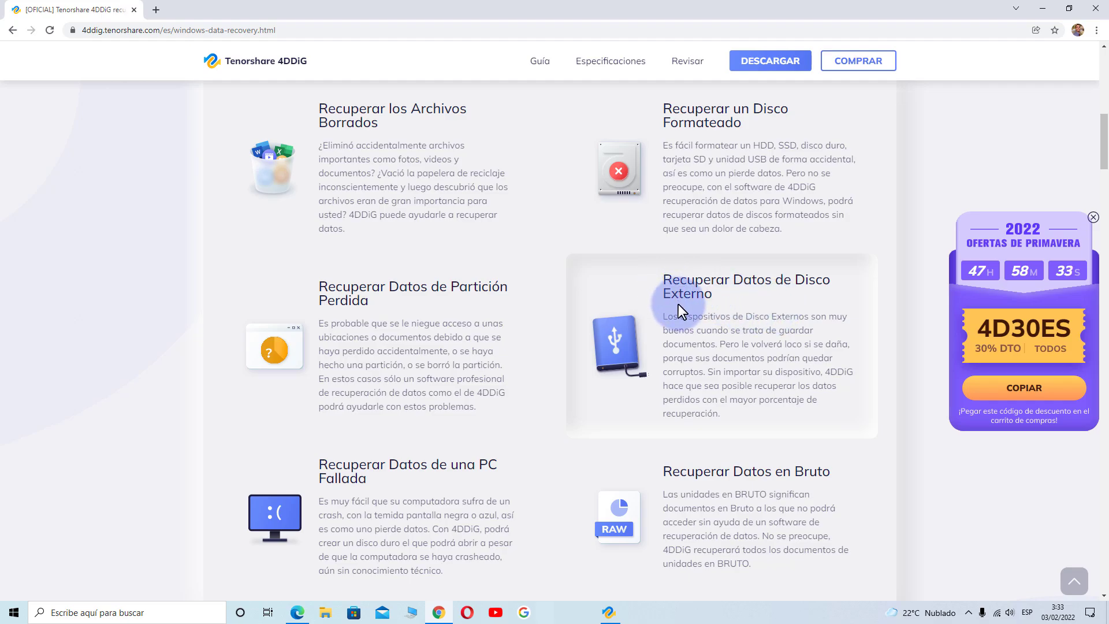
pyautogui.scroll(-3, 725, 338)
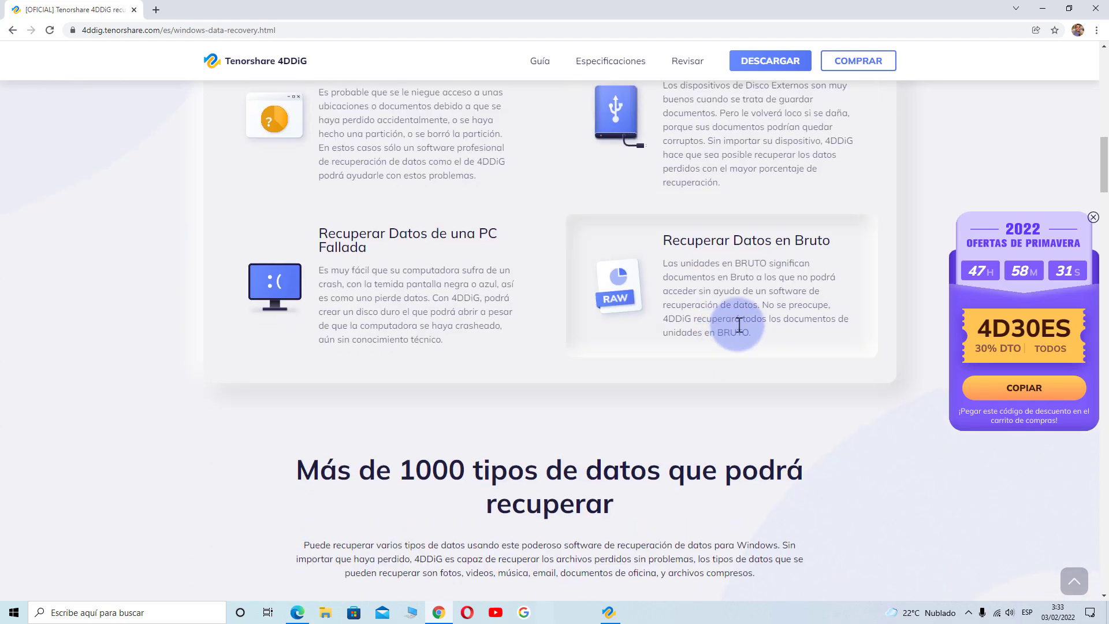
pyautogui.scroll(8, 768, 287)
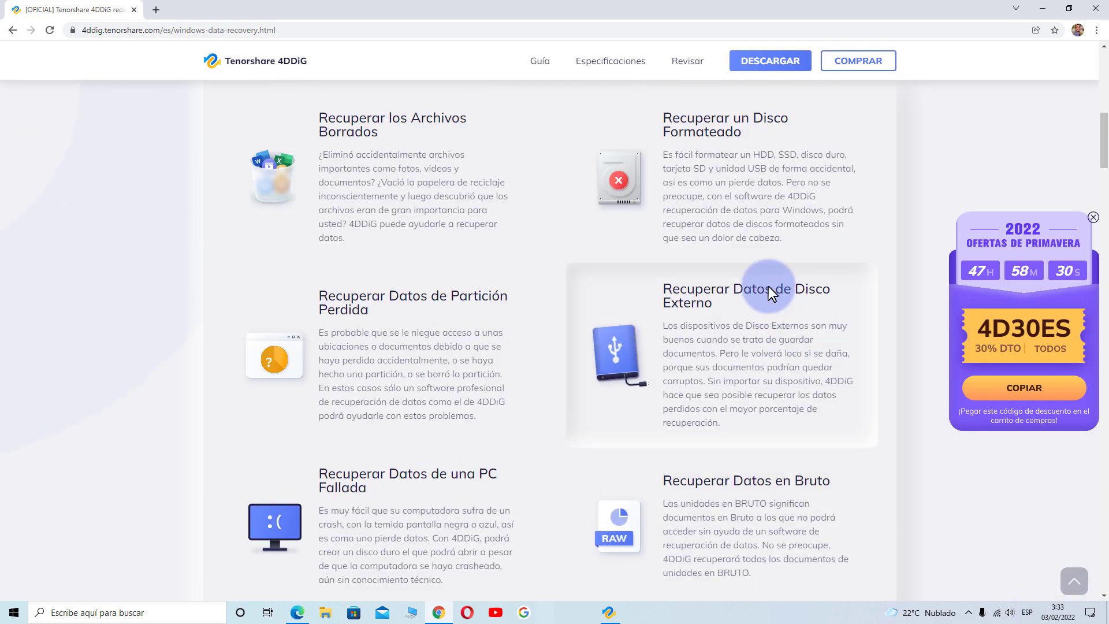
pyautogui.scroll(-6, 463, 233)
pyautogui.scroll(-9, 463, 232)
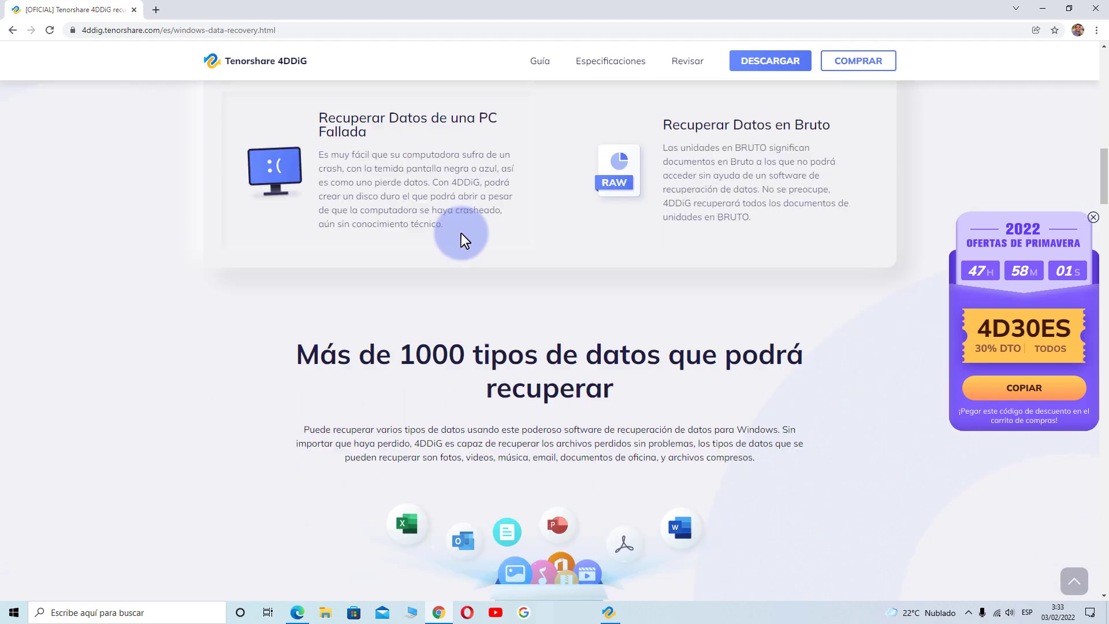